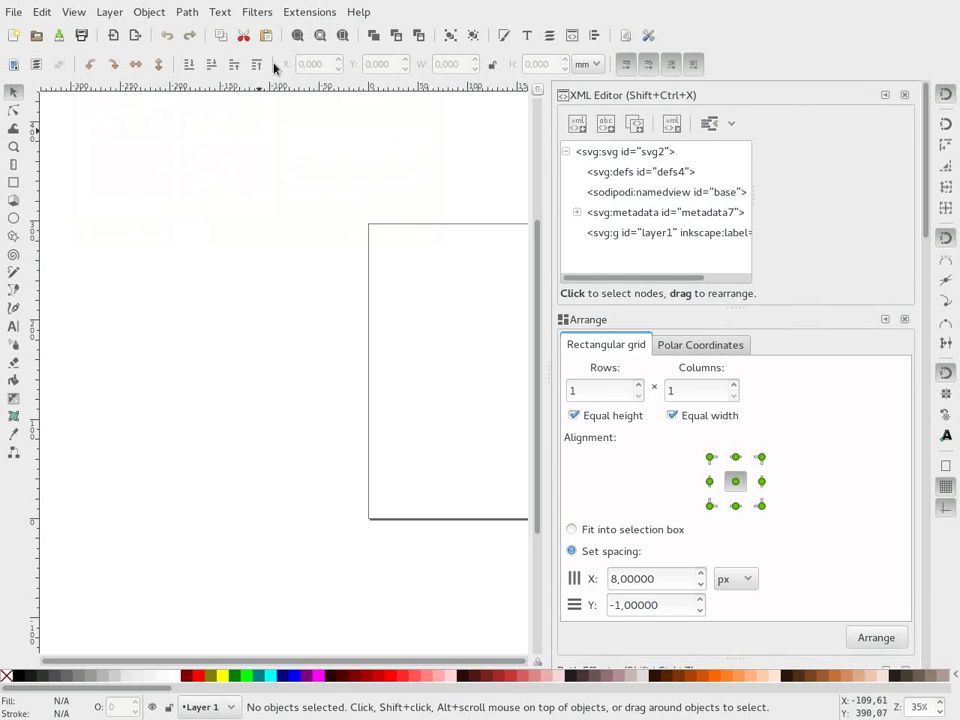
Look at the Seamless Pattern rendering extension settings, then dismiss them without applying.
left_click(309, 13)
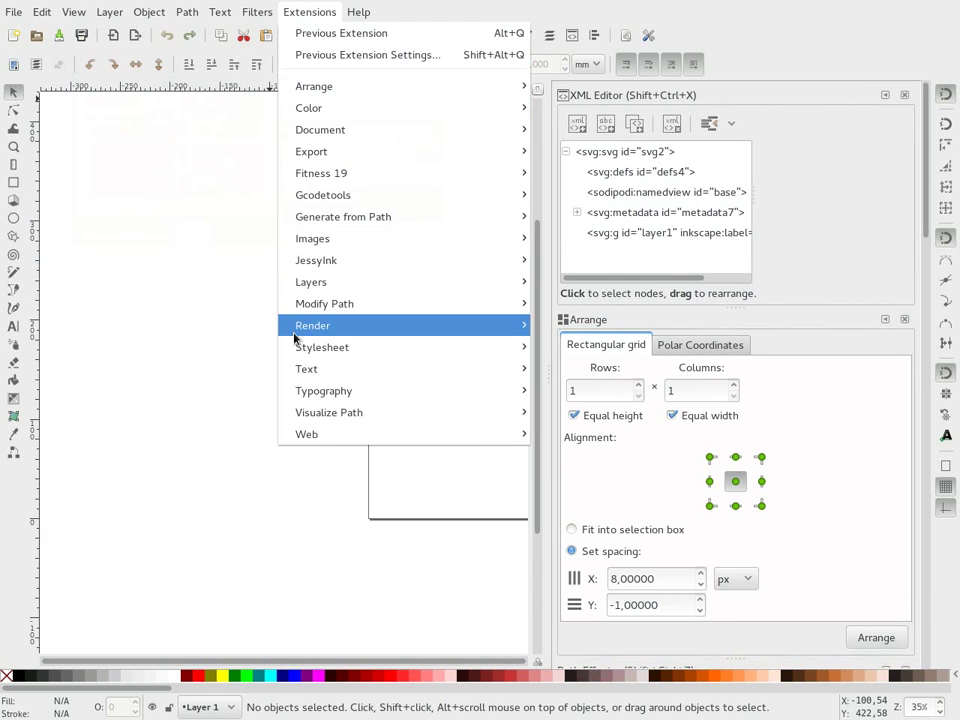
mouse_move(313, 325)
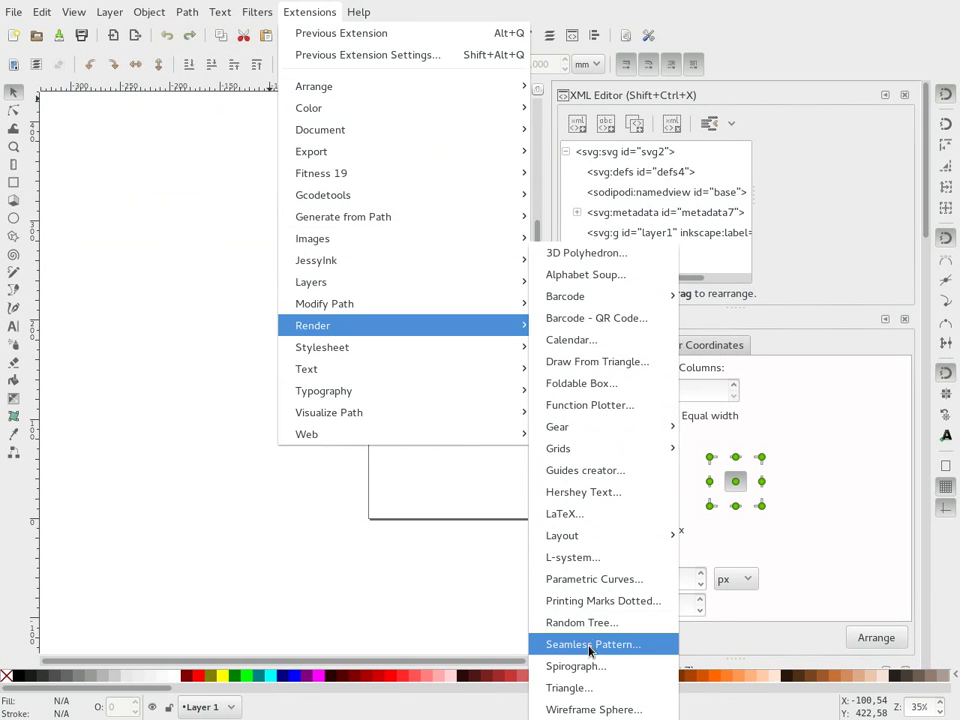
left_click(589, 644)
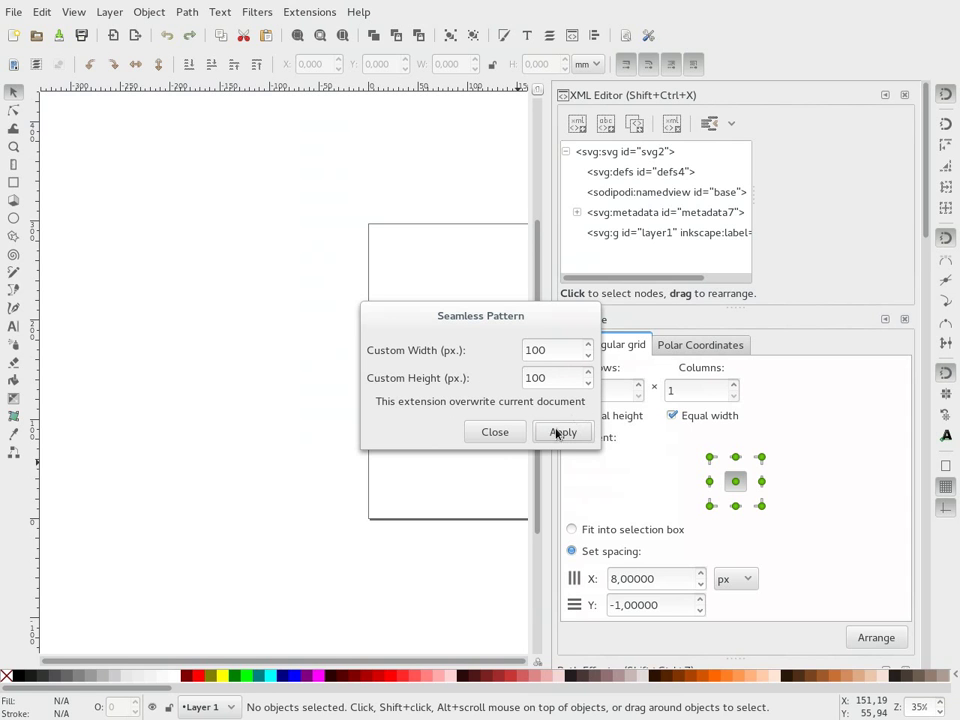
left_click(494, 433)
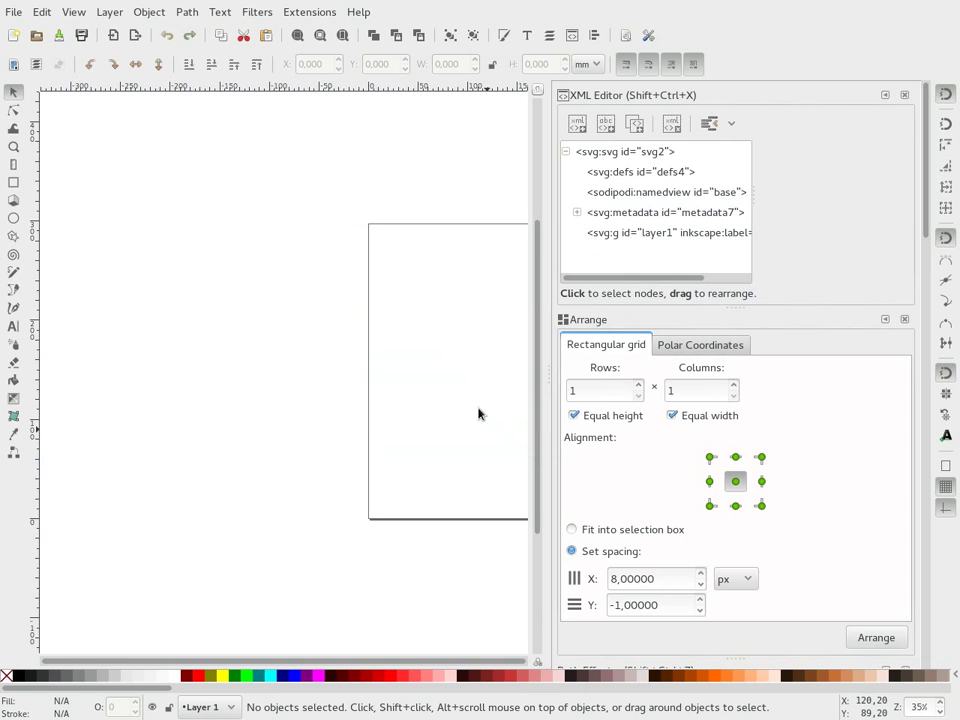
Create a new document from the Seamless Pattern template at 400 × 450 px.
left_click(14, 14)
mouse_move(28, 33)
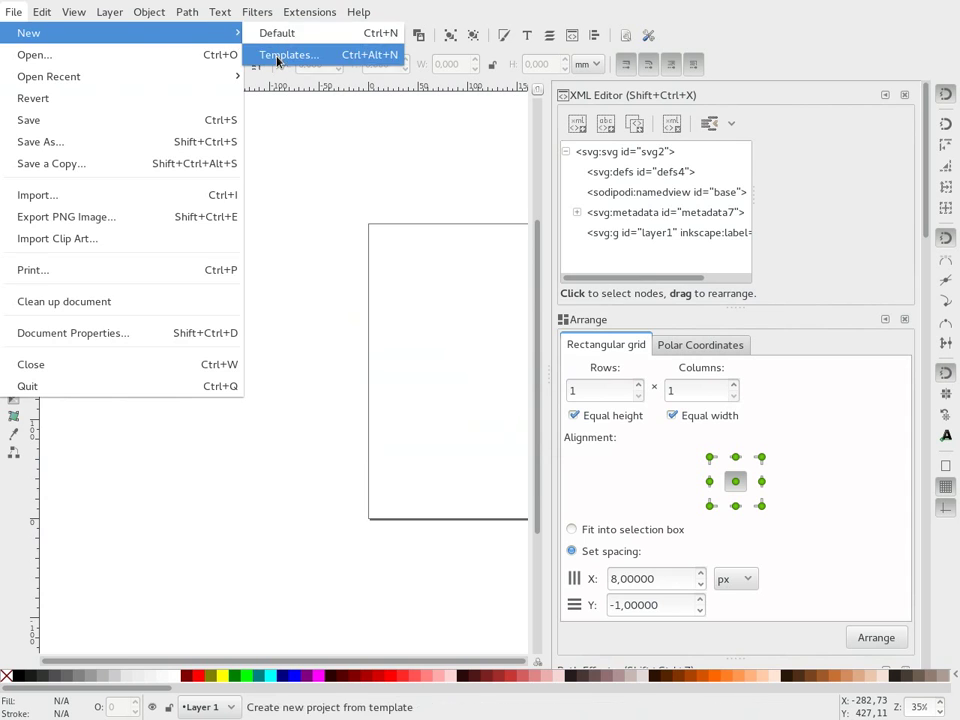
left_click(275, 55)
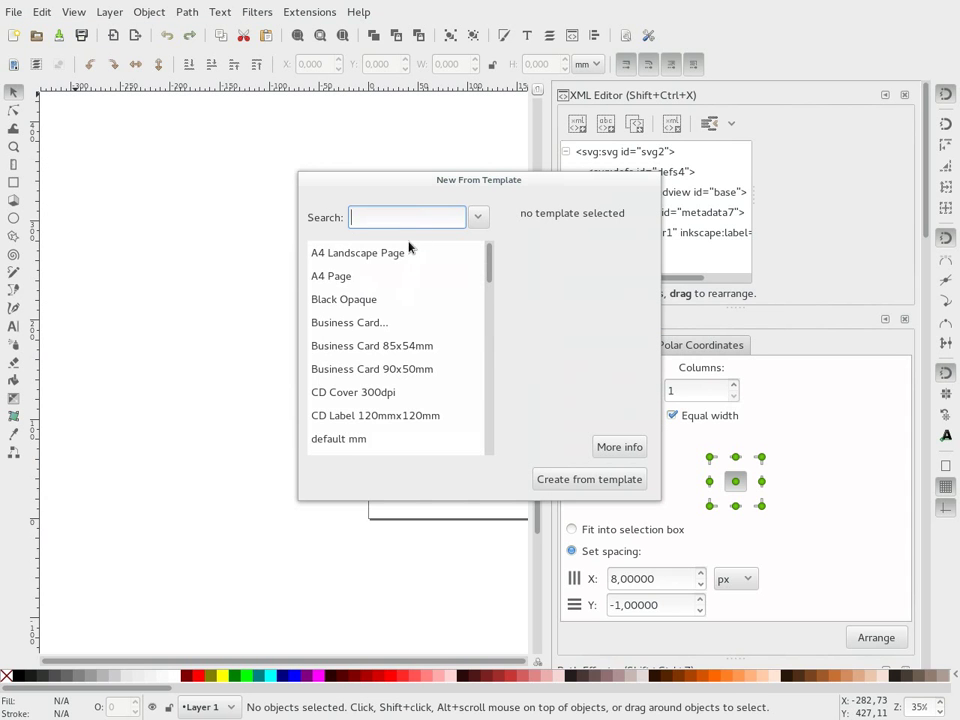
type("se")
left_click(377, 418)
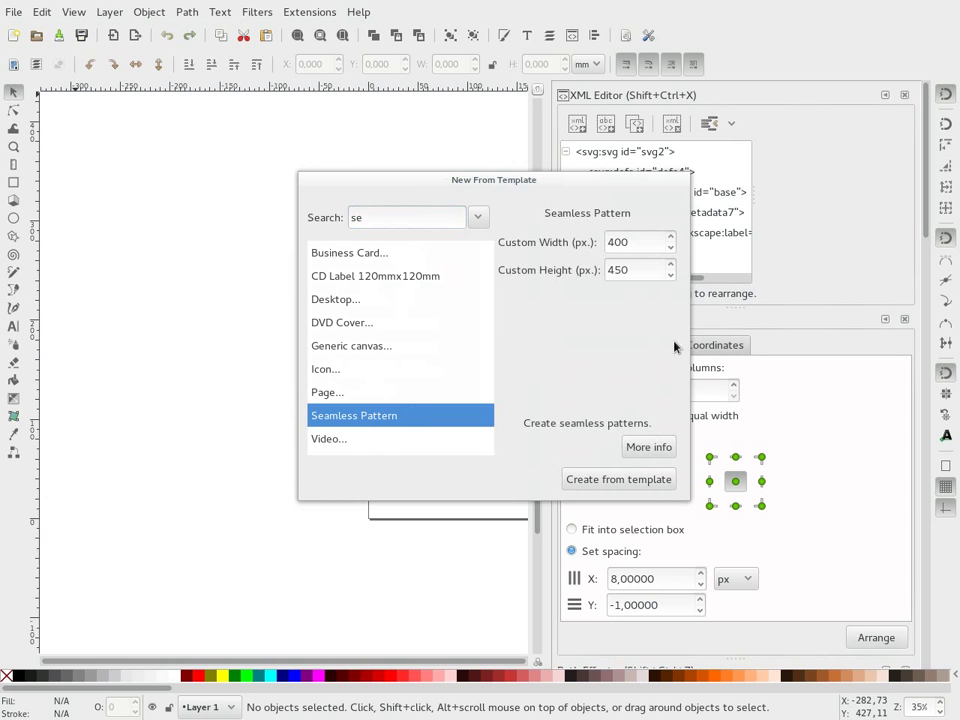
left_click_drag(629, 271, 612, 272)
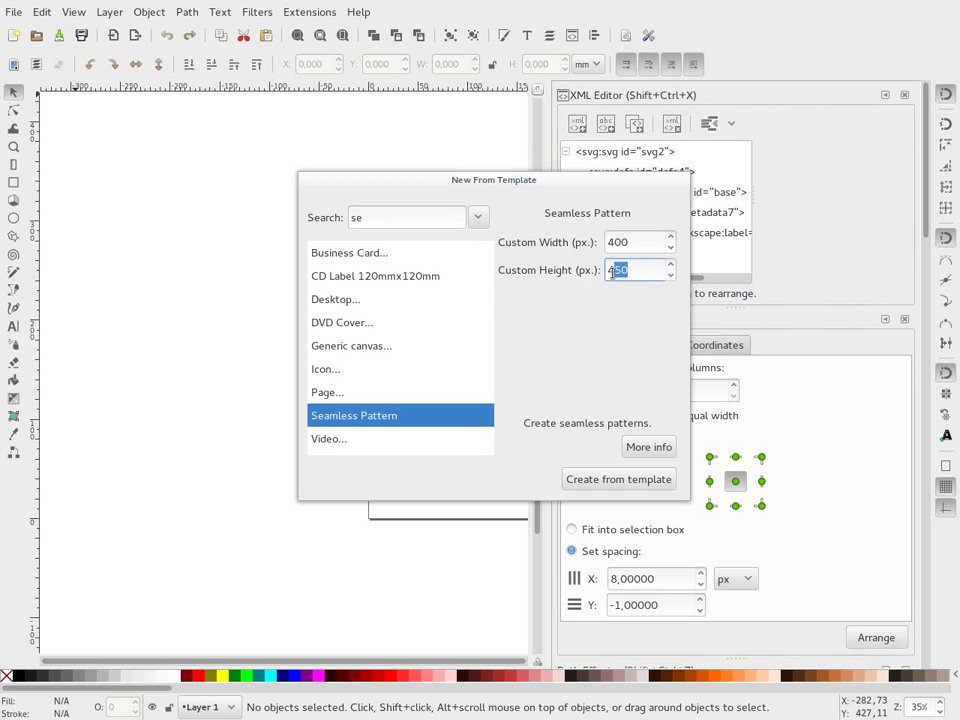
left_click(636, 486)
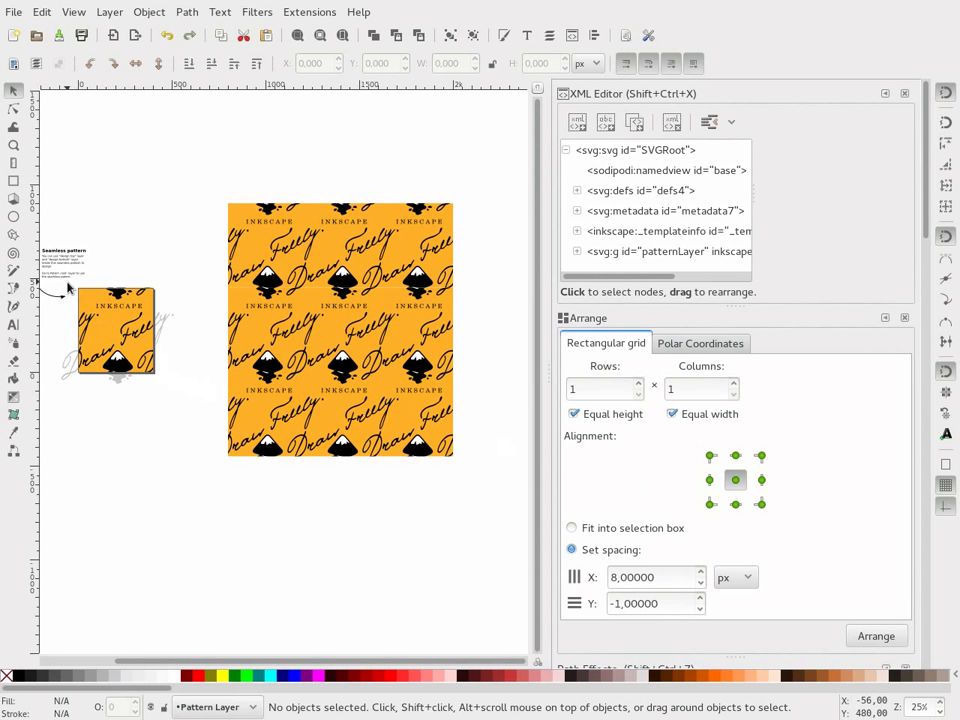
scroll(67, 287, "up", 2, "ctrl")
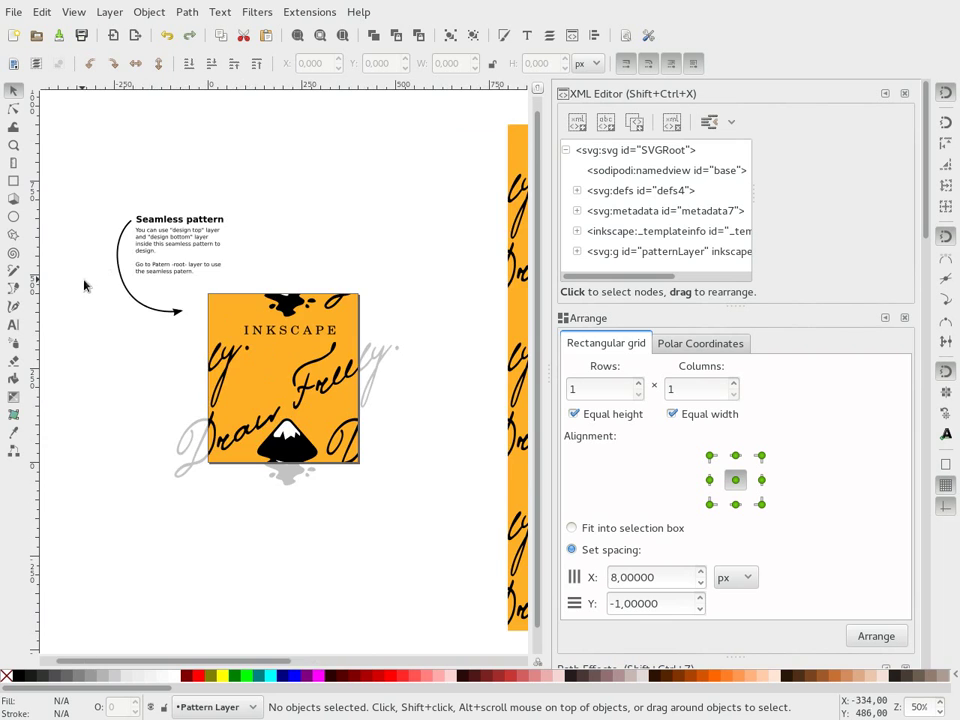
scroll(81, 285, "up", 2, "ctrl")
scroll(121, 236, "up", 1, "ctrl")
scroll(121, 236, "up", 1, "ctrl")
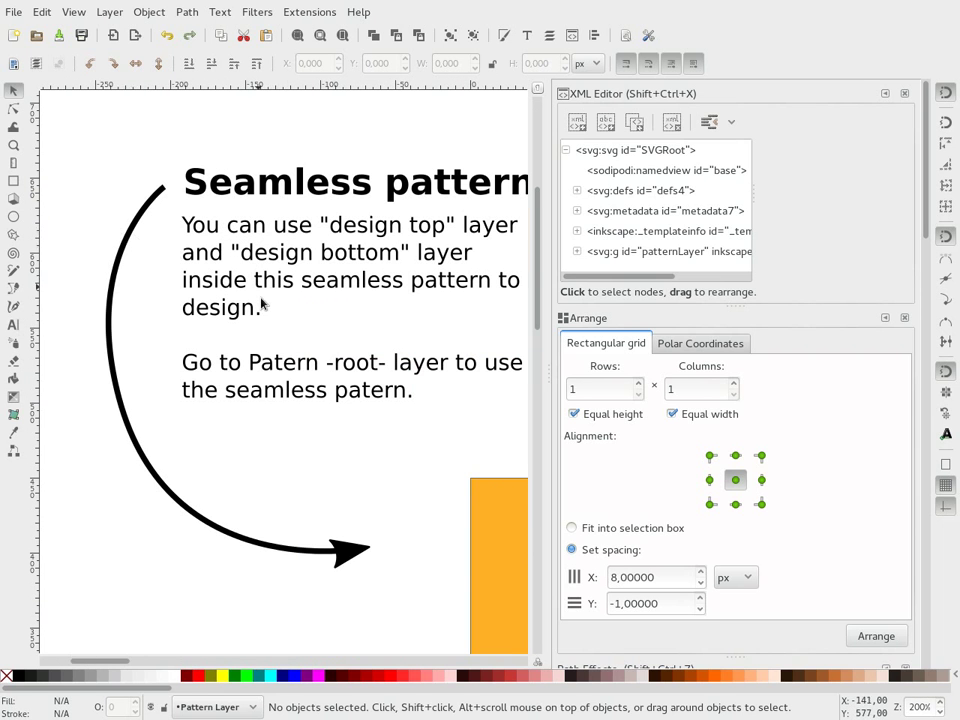
scroll(261, 304, "right", 1)
scroll(261, 304, "right", 1)
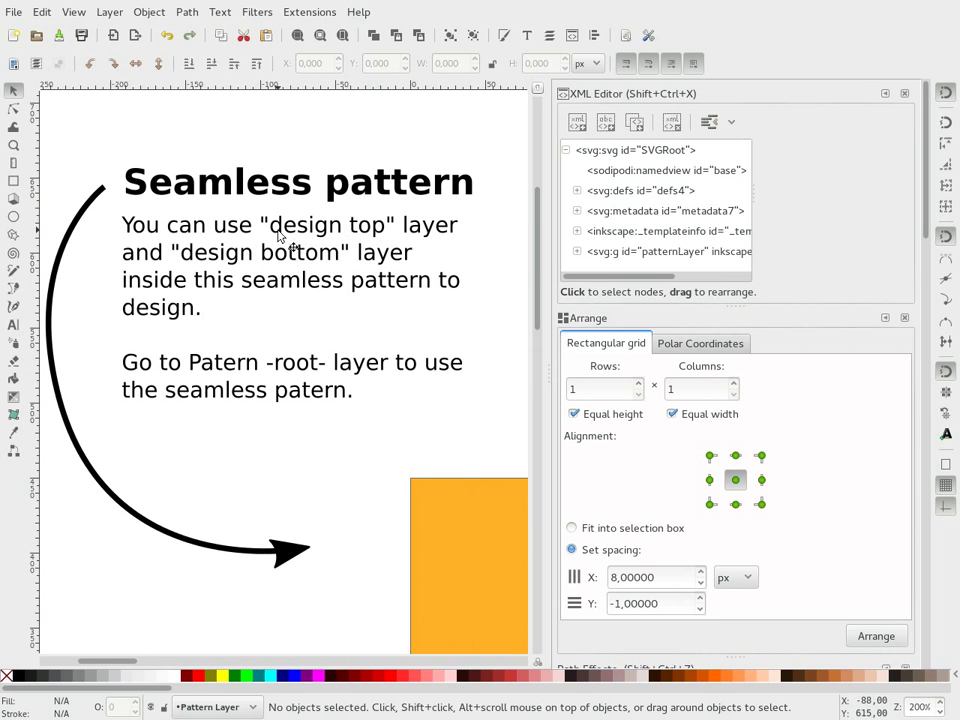
left_click(253, 707)
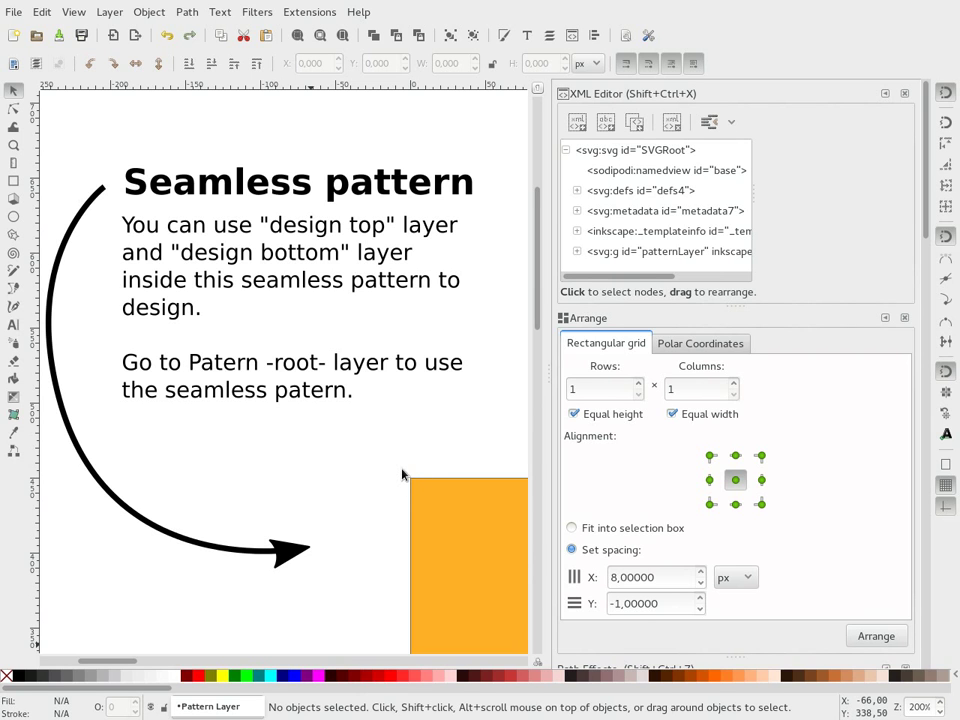
left_click(14, 145)
scroll(390, 416, "down", 3)
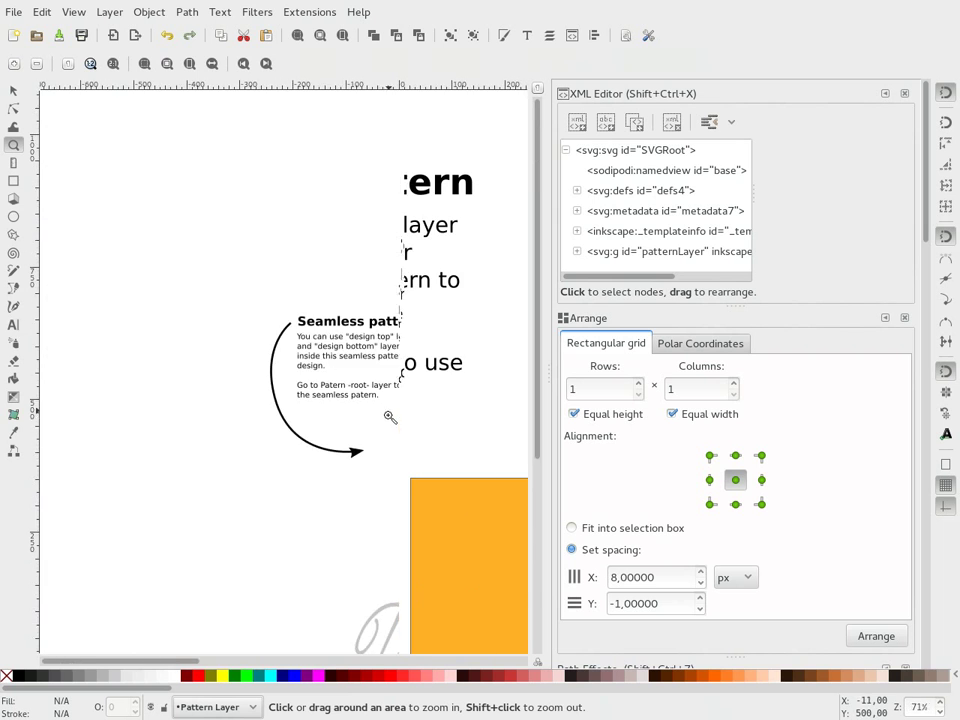
scroll(390, 416, "down", 1)
scroll(425, 437, "down", 1)
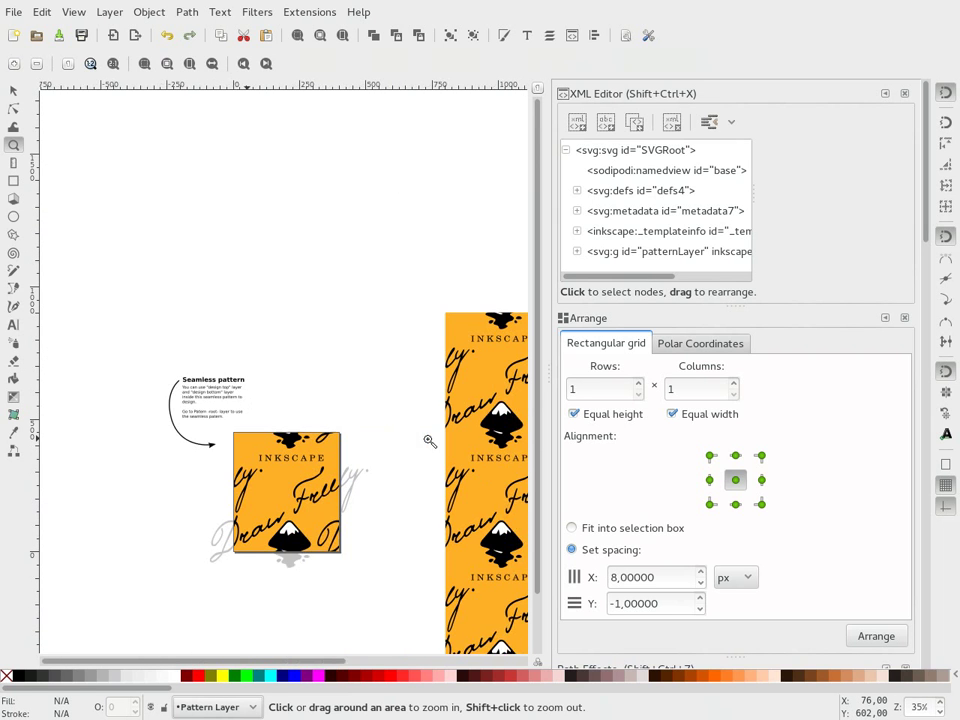
scroll(429, 441, "right", 2)
scroll(429, 441, "down", 3)
scroll(425, 437, "right", 2)
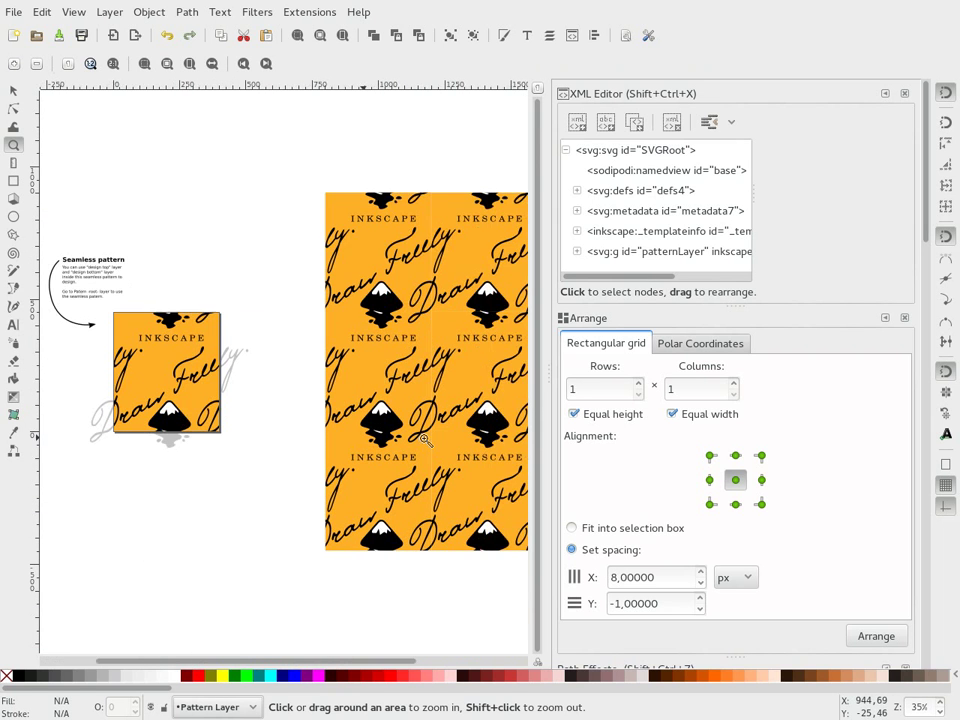
left_click(14, 91)
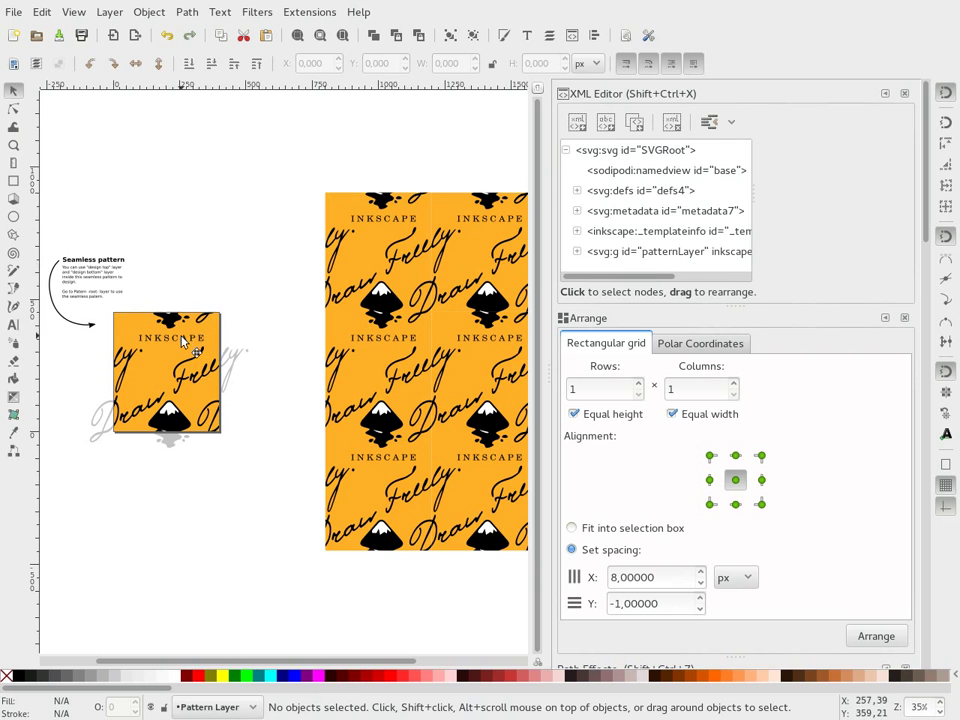
Enter the #fullPattern group and make Design Top the current layer.
left_click(182, 340)
right_click(178, 340)
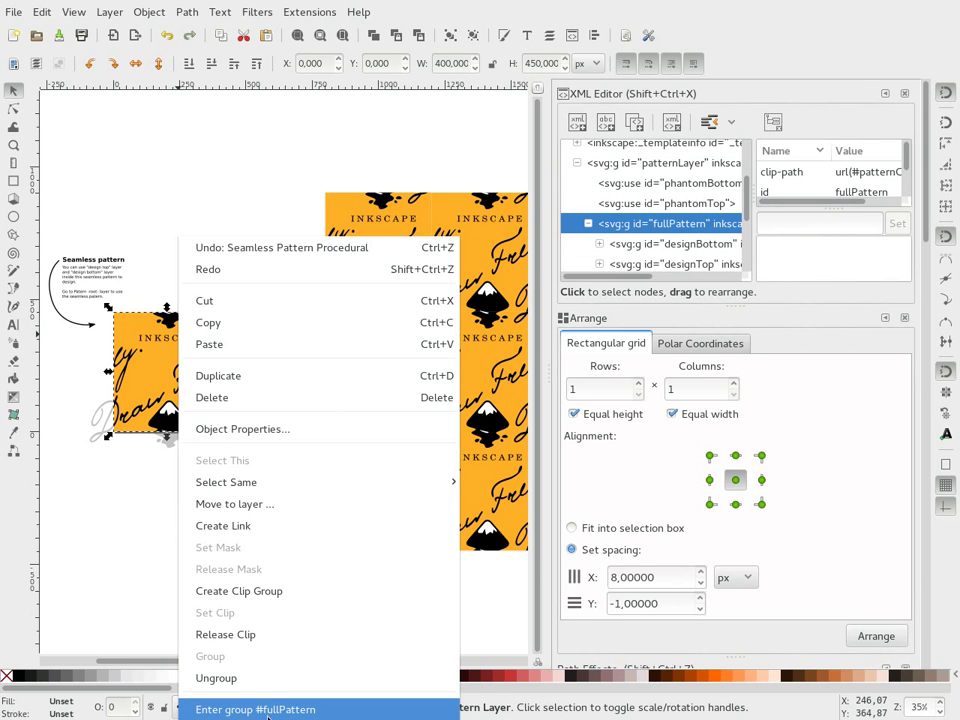
left_click(328, 712)
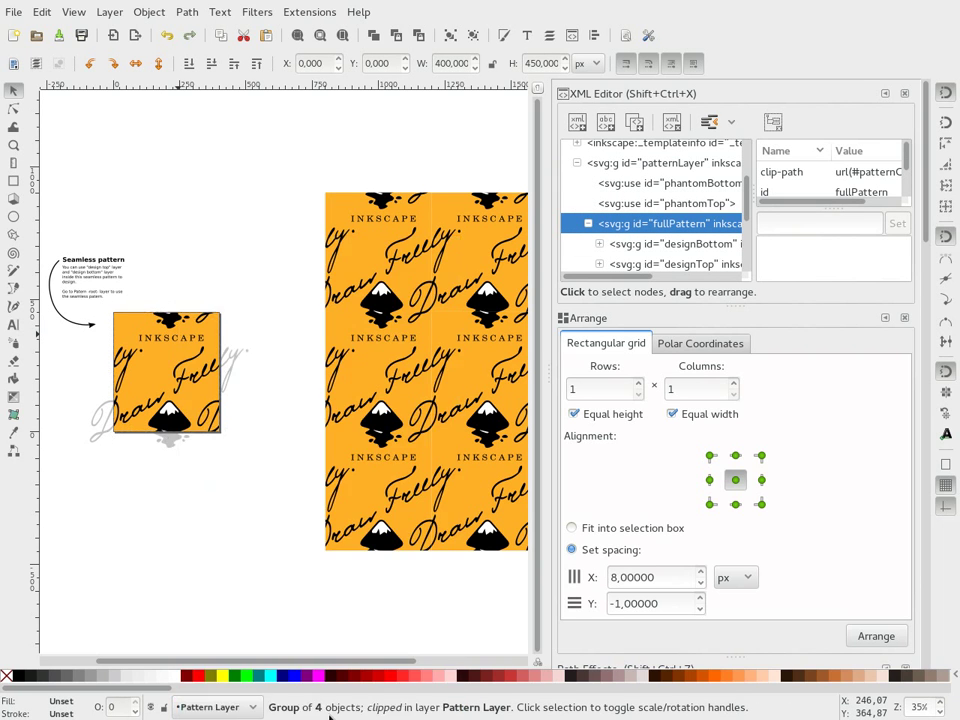
left_click(253, 712)
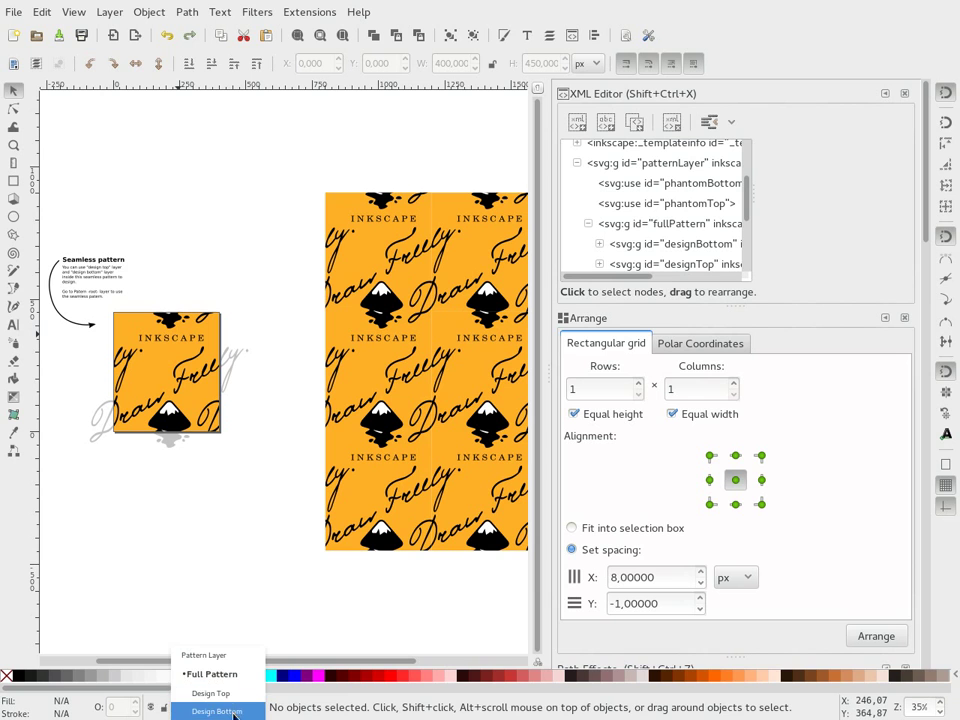
left_click(234, 702)
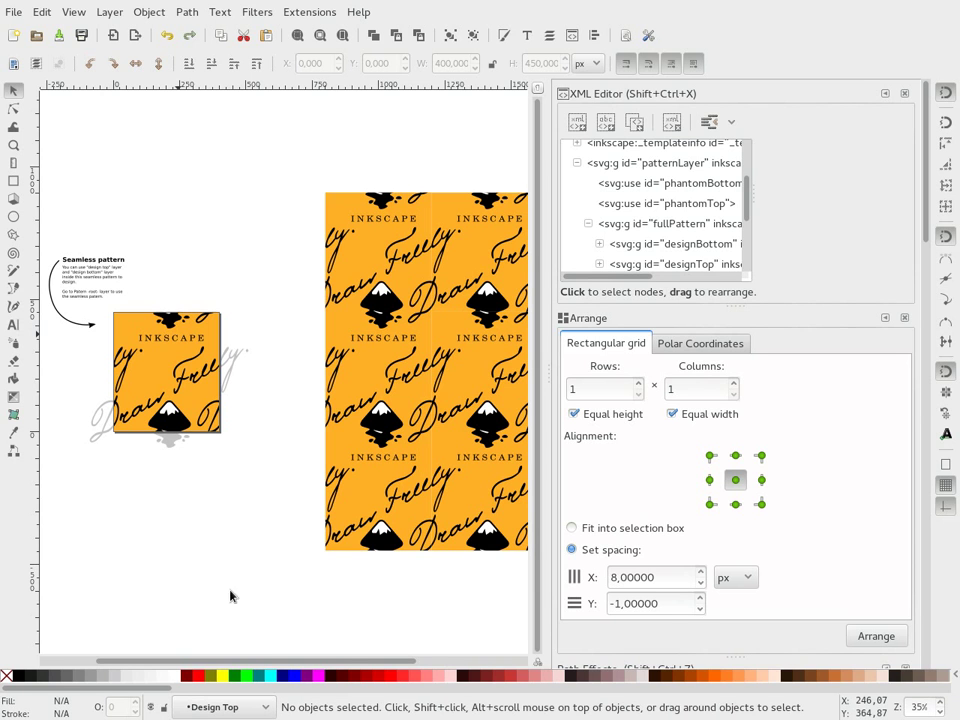
Recolour the Draw Freely script text orange.
left_click(189, 378)
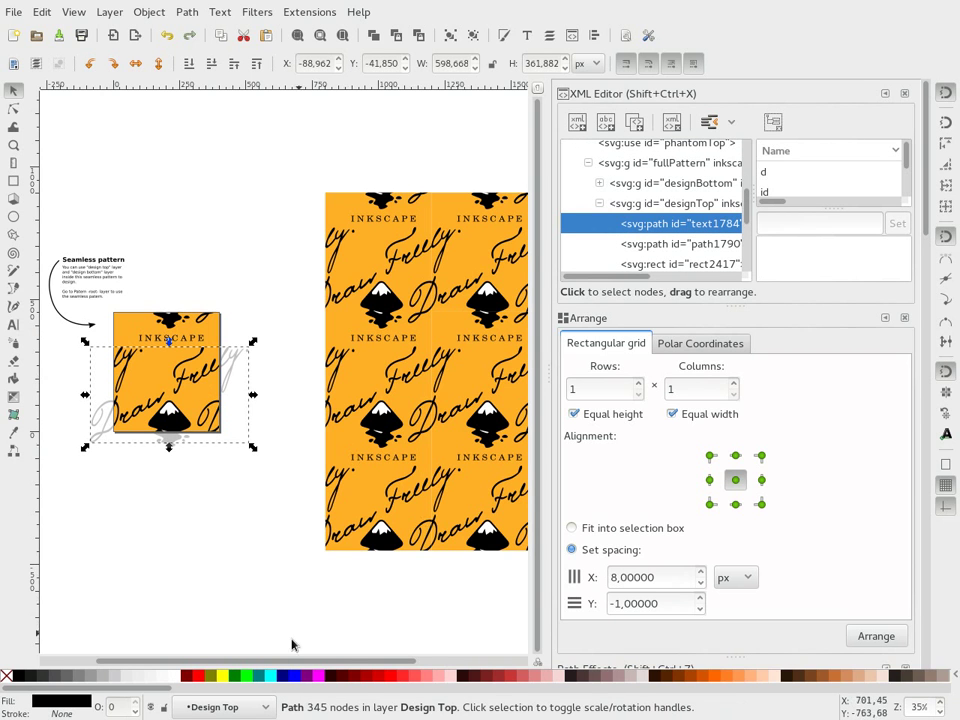
left_click(248, 678)
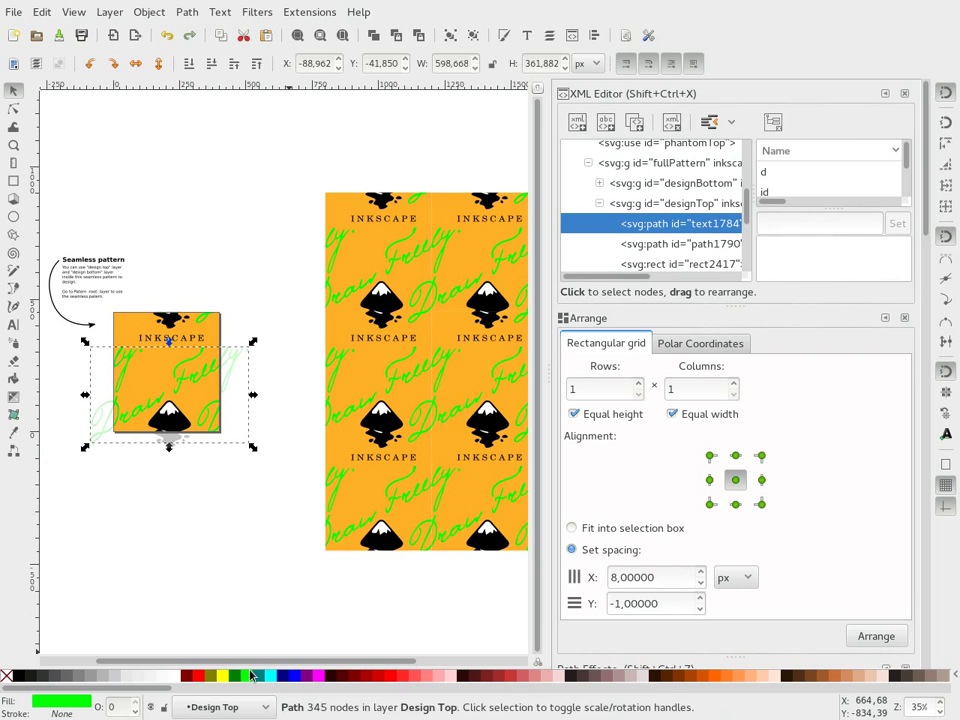
left_click(433, 677)
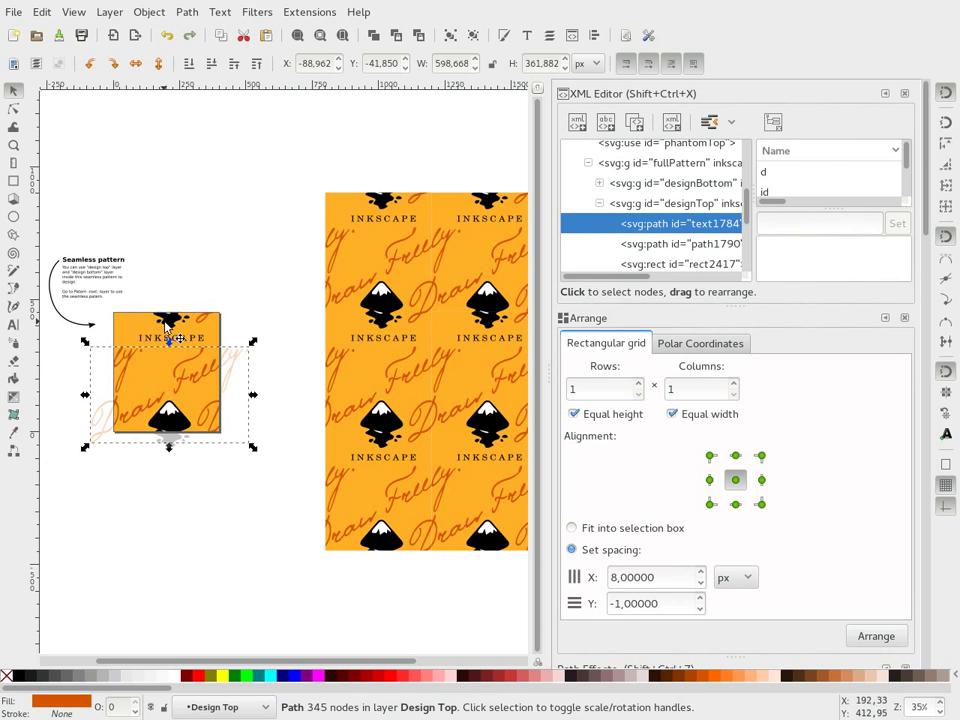
Fill the INKSCAPE lettering yellow, then reselect the Draw Freely script.
left_click(167, 431)
left_click(172, 425)
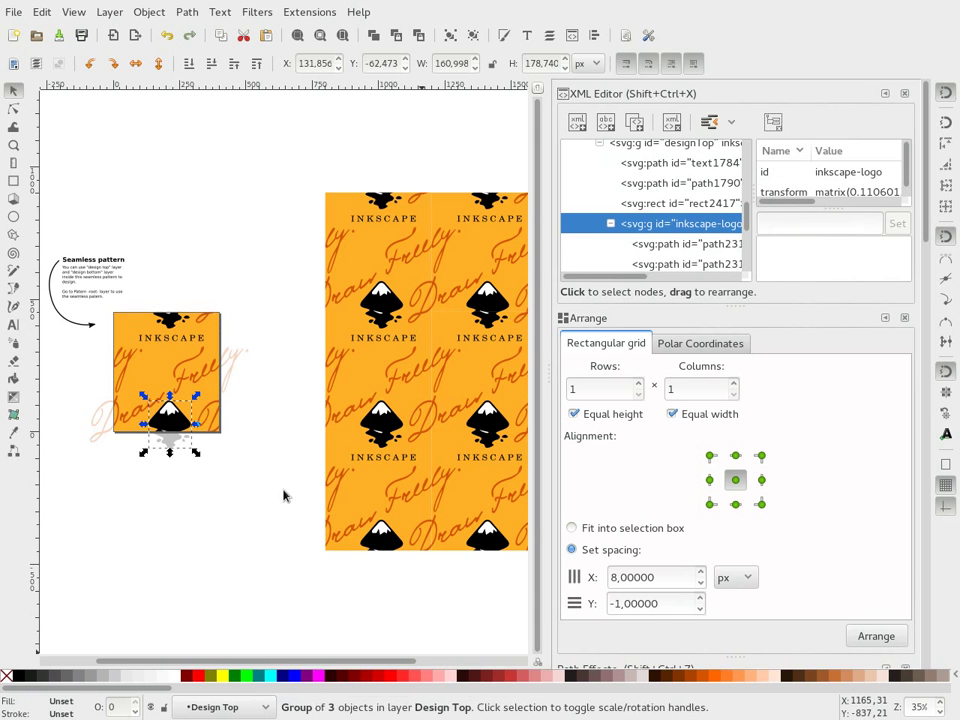
key("Tab")
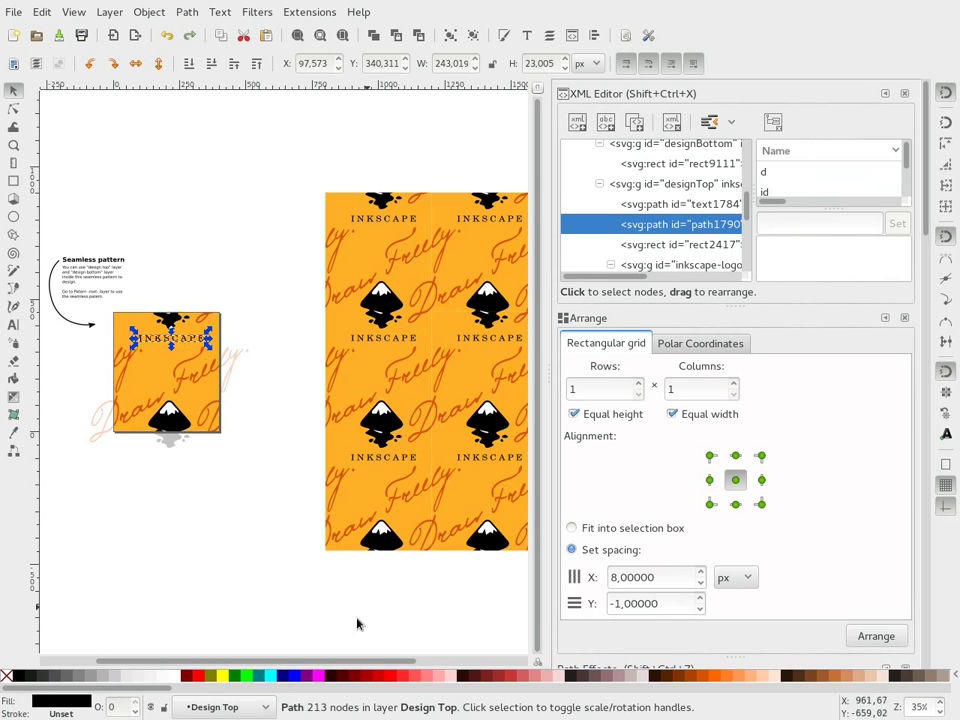
left_click(358, 679)
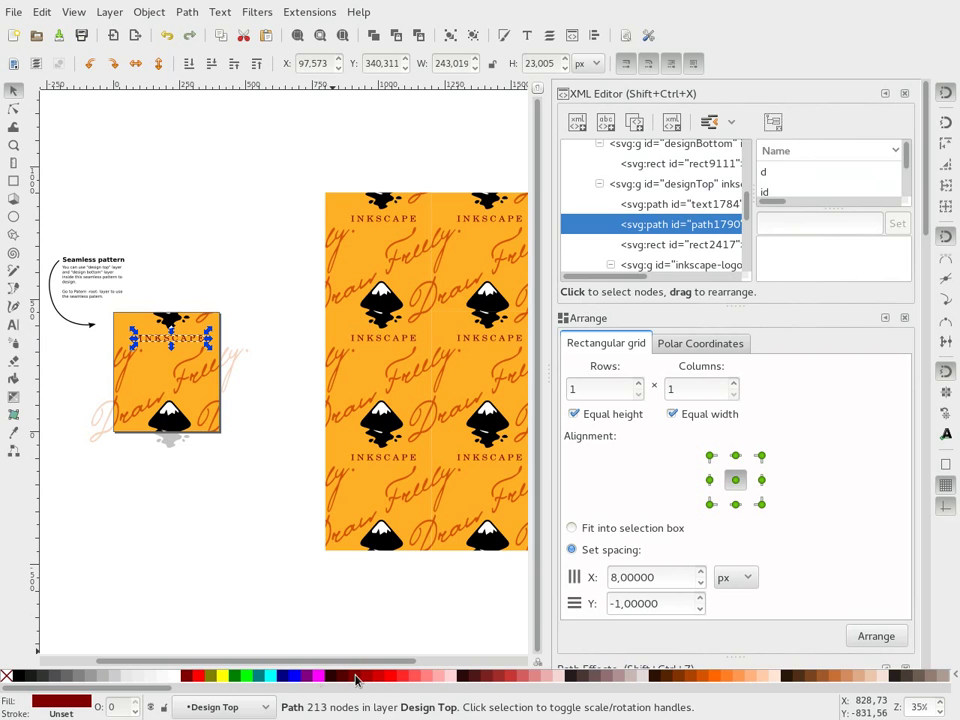
left_click(223, 677)
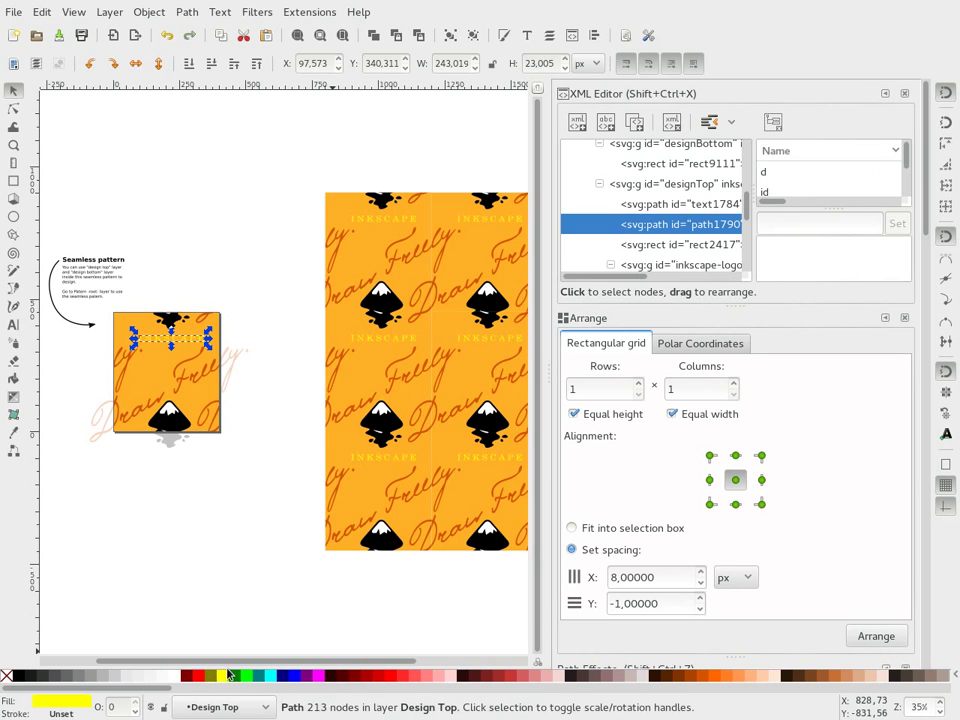
left_click(224, 505)
left_click(205, 374)
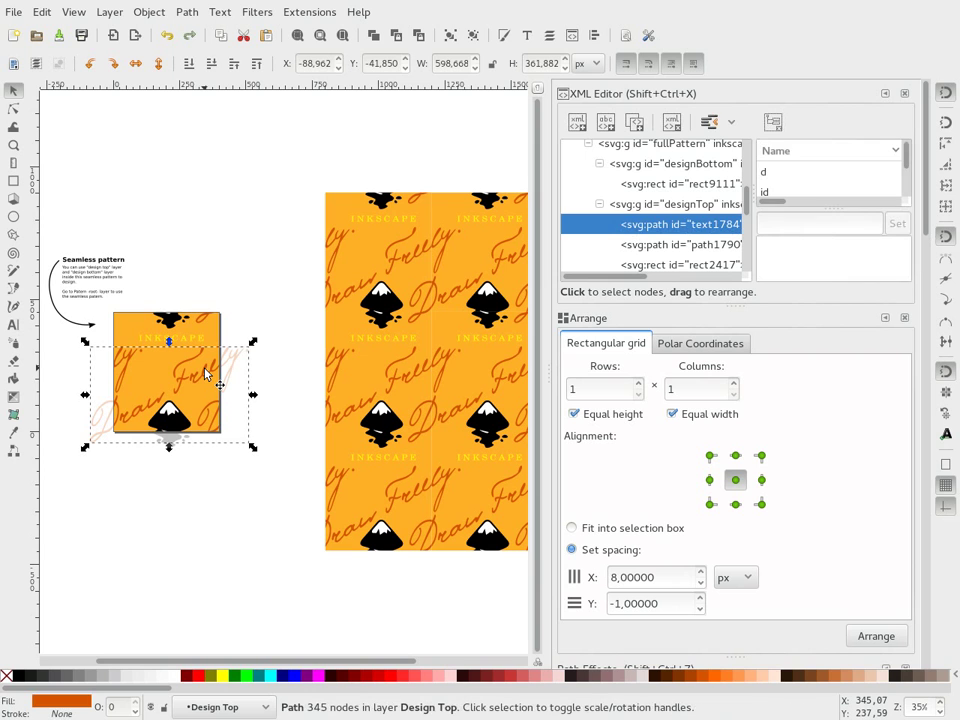
Tilt the Draw Freely script about 6 degrees and move the Inkscape logo to the tile's lower-left edge.
left_click_drag(253, 345, 253, 354)
left_click(170, 425)
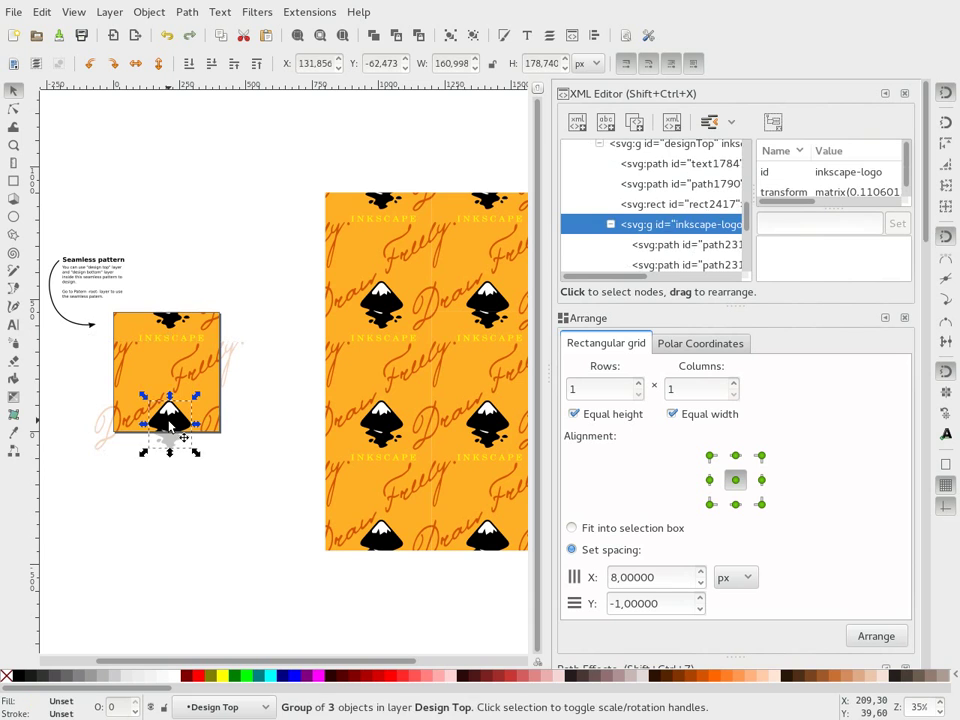
left_click_drag(170, 425, 118, 432)
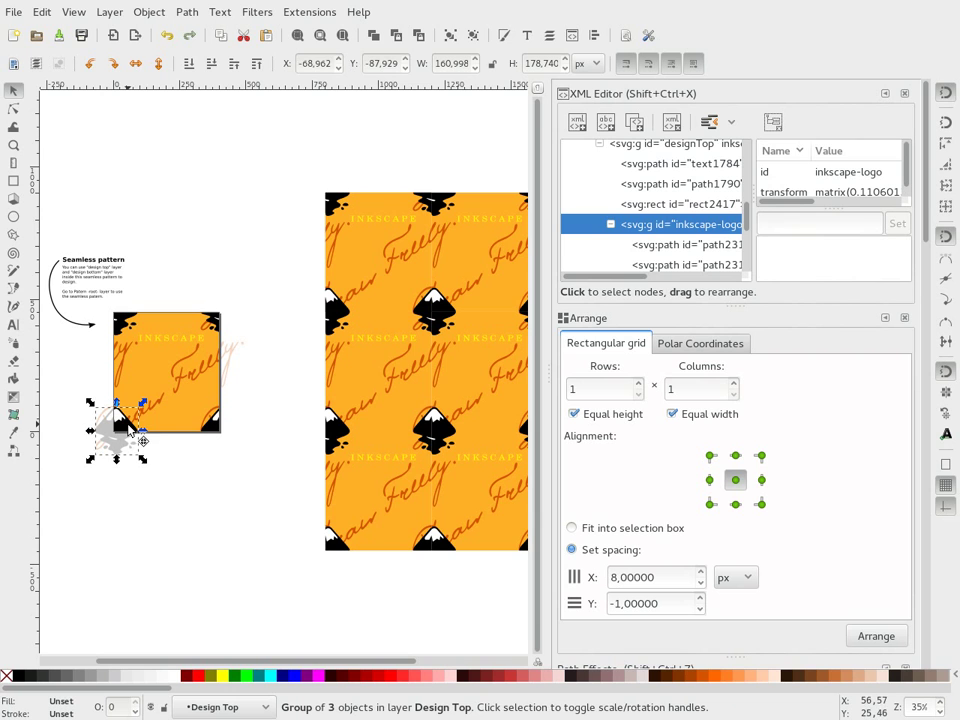
mouse_move(130, 428)
left_mouse_down()
mouse_move(153, 432)
mouse_move(141, 388)
left_mouse_up()
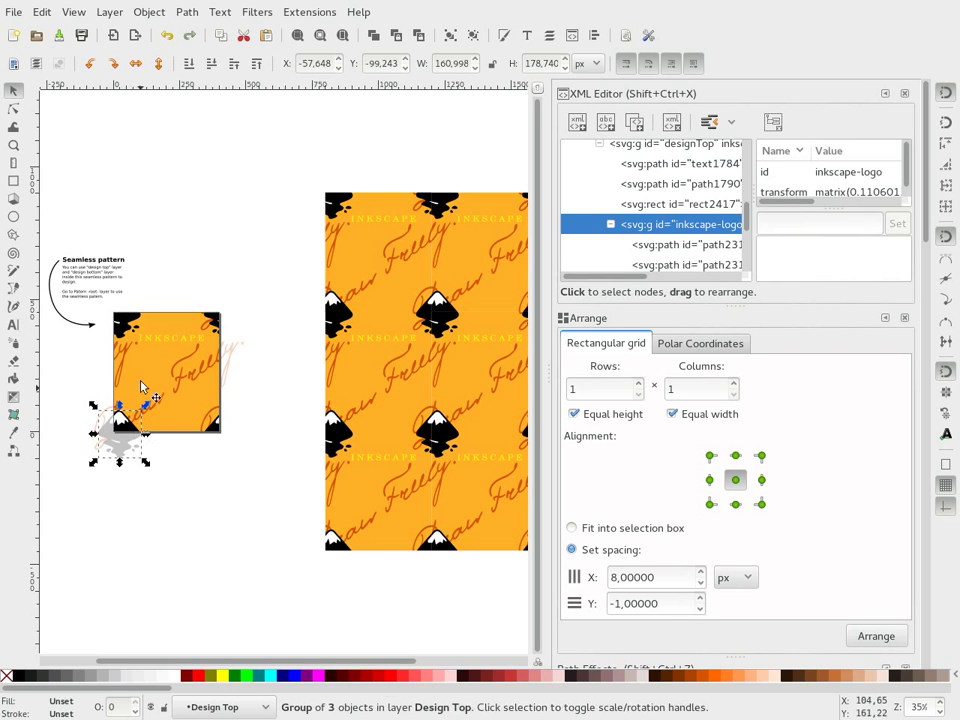
Fill the tile's background rectangle dark red.
left_click(141, 388)
key("r")
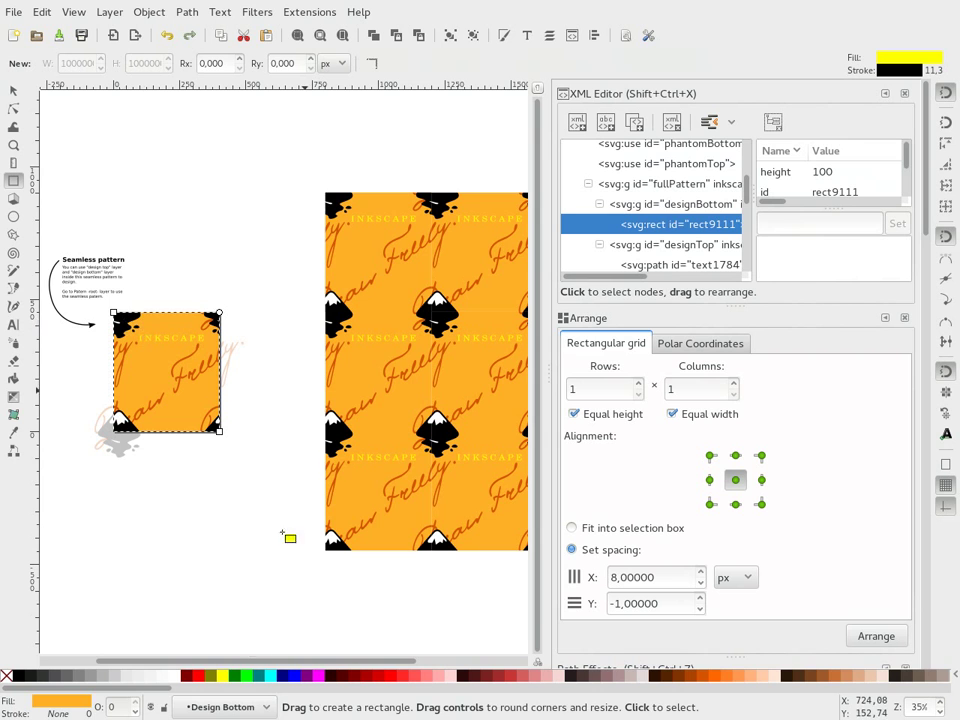
left_click(247, 676)
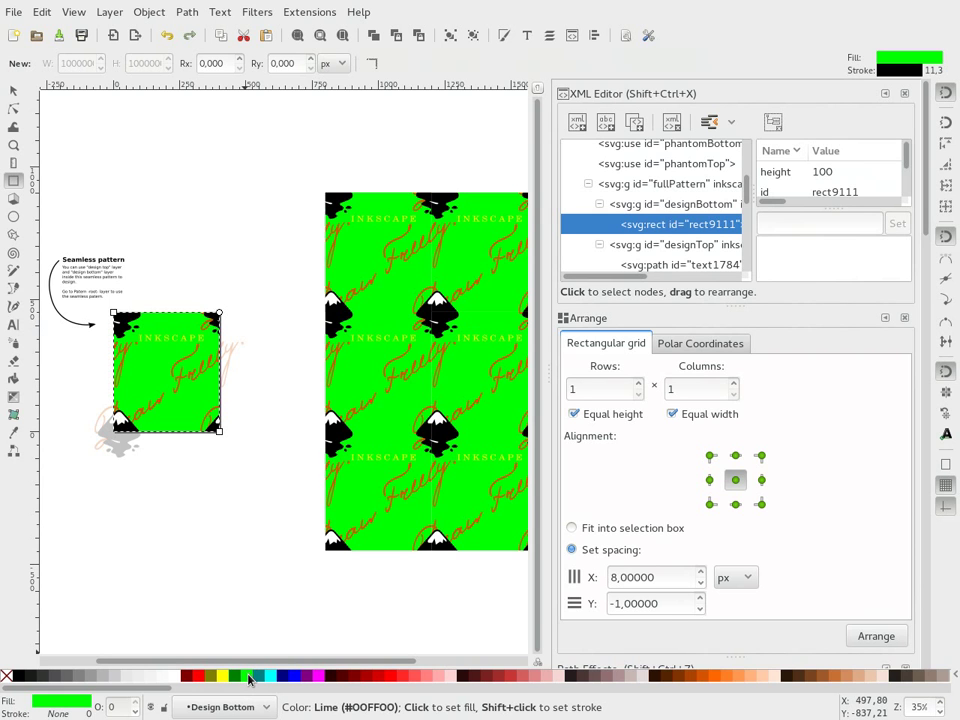
left_click(363, 677)
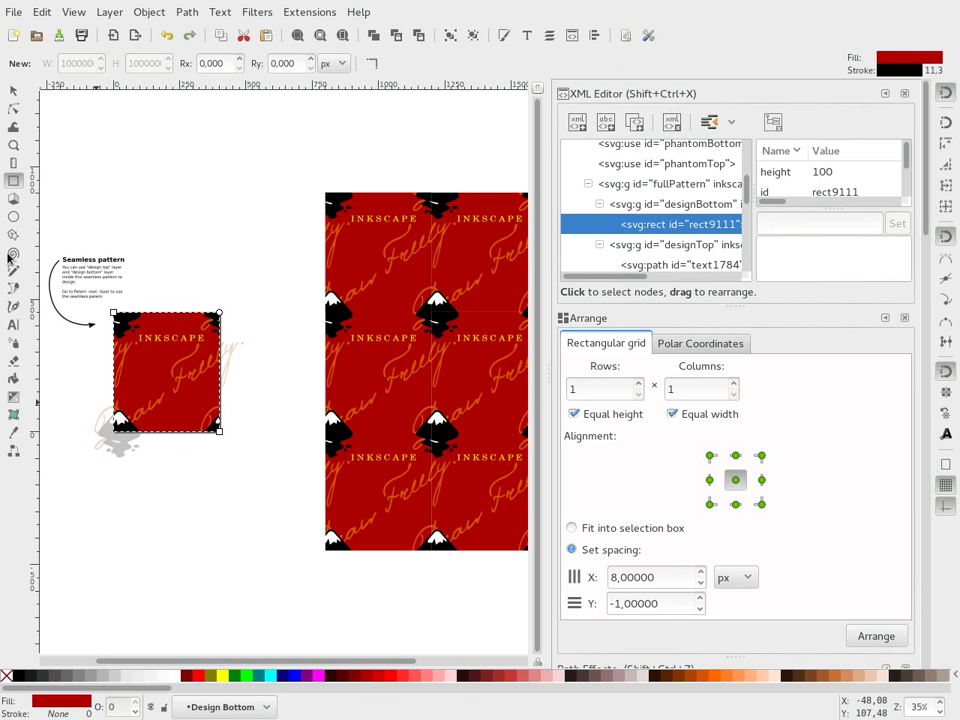
Move the Inkscape logo further right so it straddles the tile's bottom edge.
left_click(15, 93)
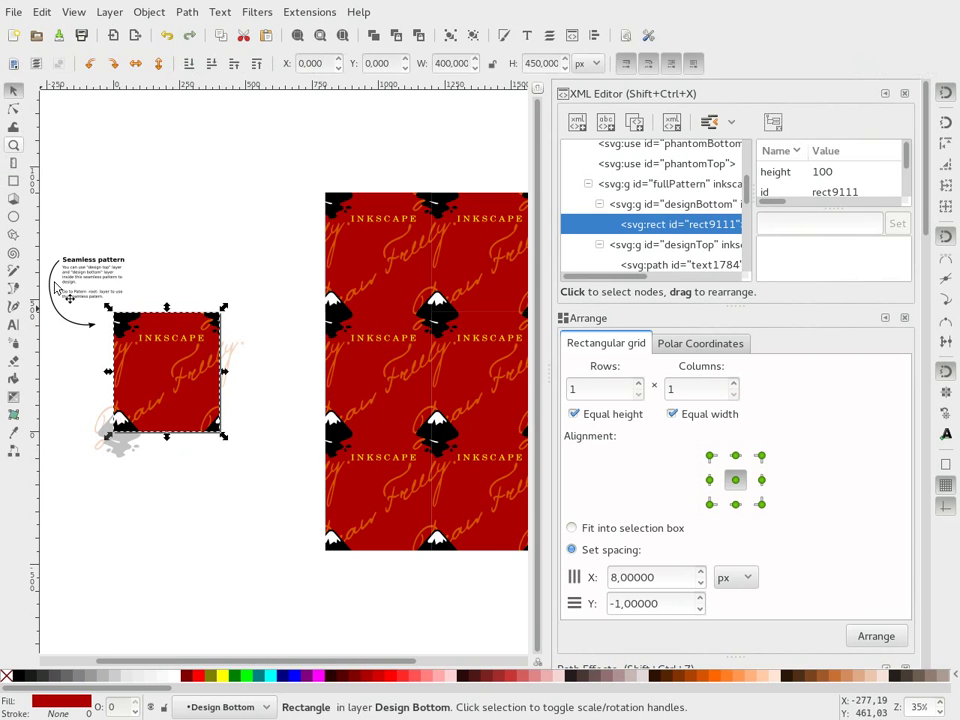
left_click(128, 428)
mouse_move(122, 428)
left_mouse_down()
mouse_move(174, 418)
mouse_move(182, 364)
mouse_move(184, 446)
left_mouse_up()
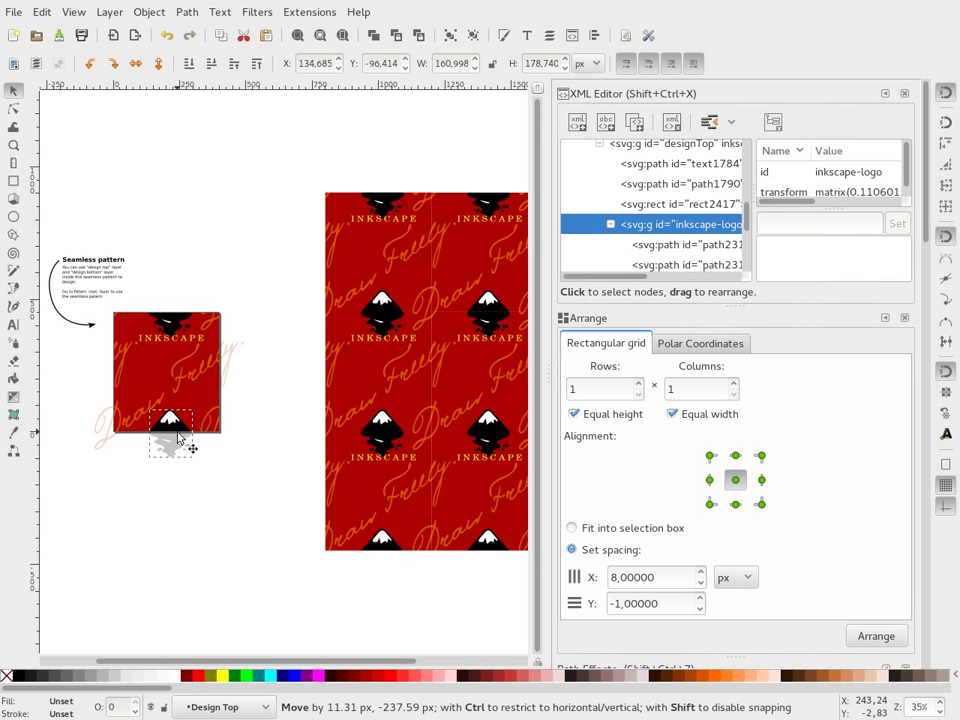
Delete the Inkscape logo, the Draw Freely script and the INKSCAPE text from the tile.
left_click(167, 323)
left_click(172, 428)
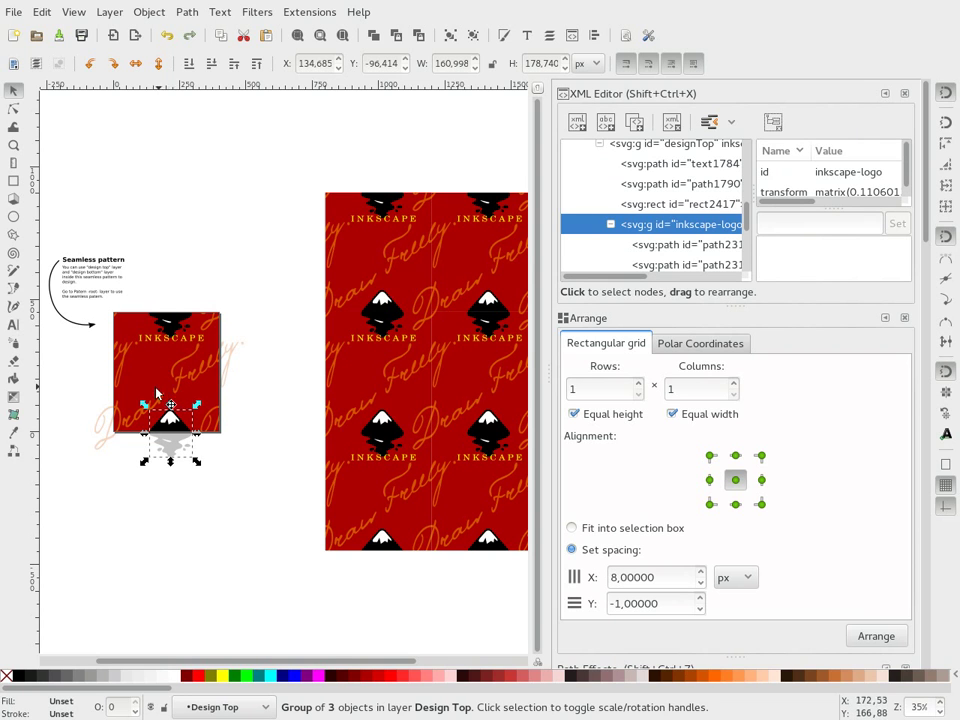
key("Delete")
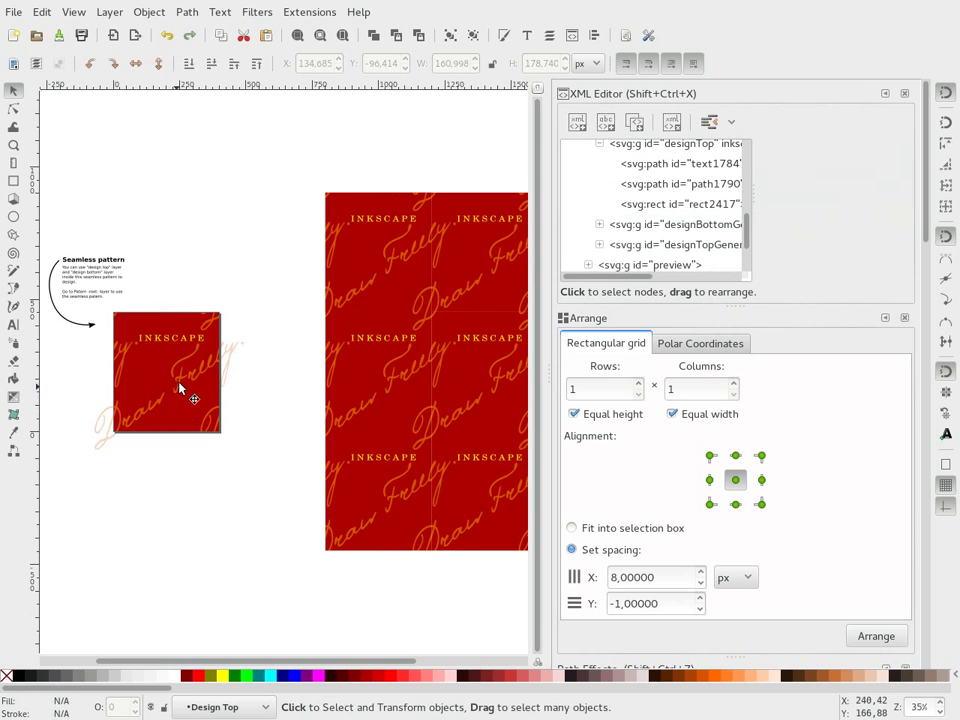
left_click(181, 386)
key("Delete")
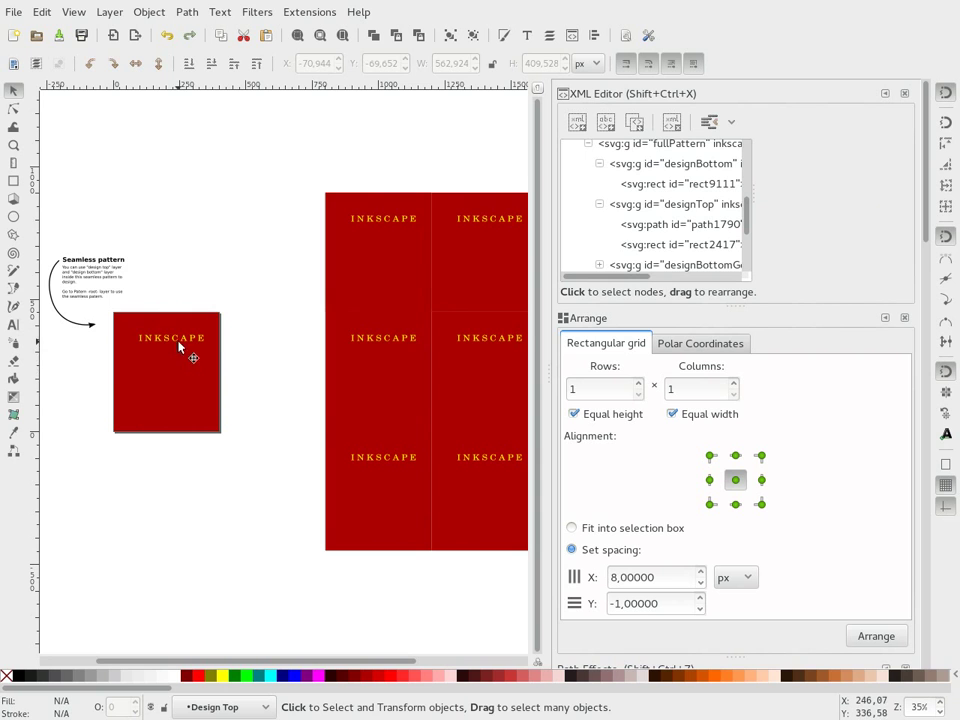
left_click(176, 341)
key("Delete")
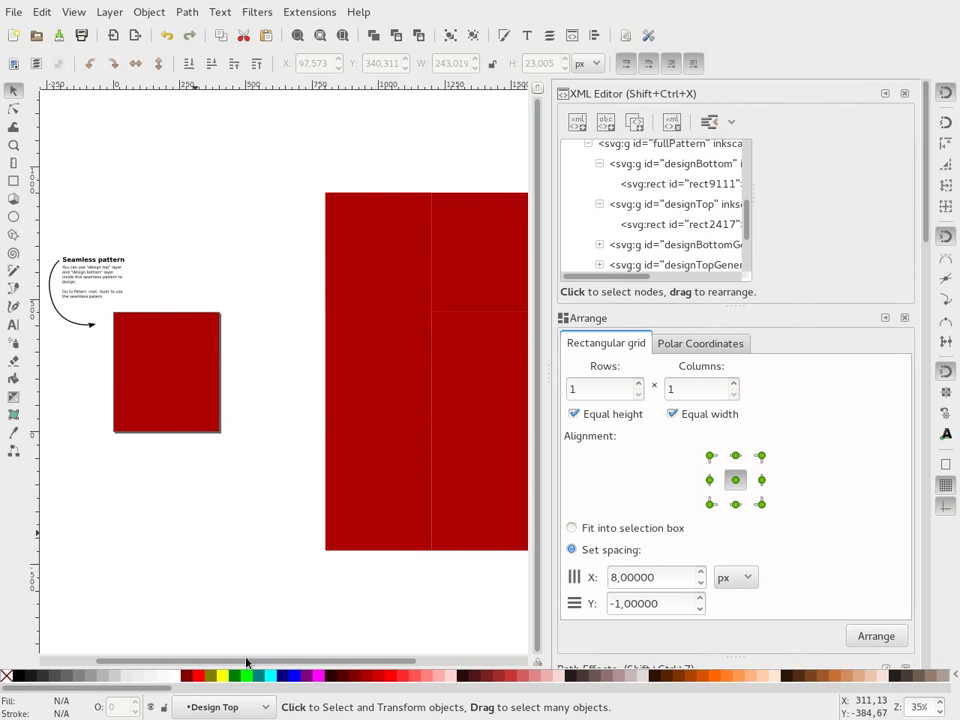
On the Design Bottom layer, fill the background rectangle dark green.
left_click(250, 706)
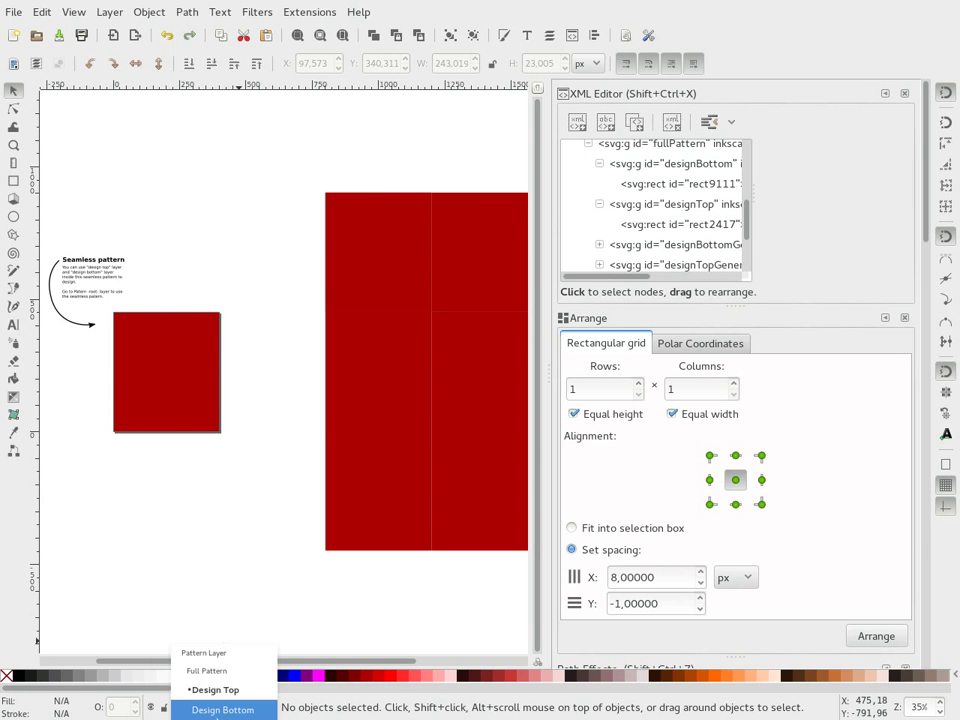
left_click(235, 710)
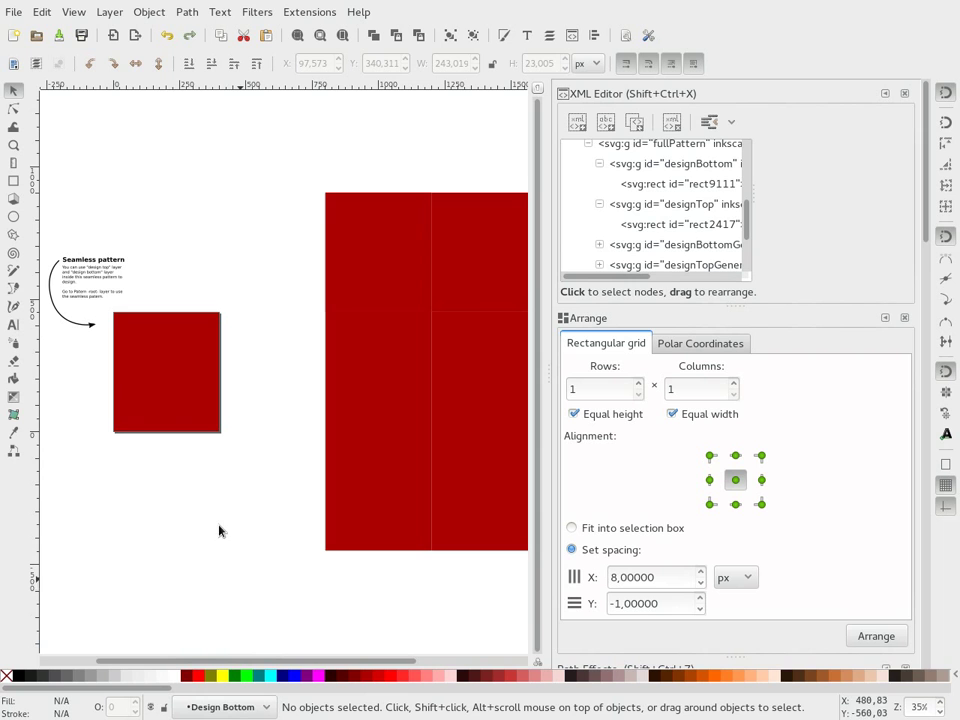
left_click(172, 399)
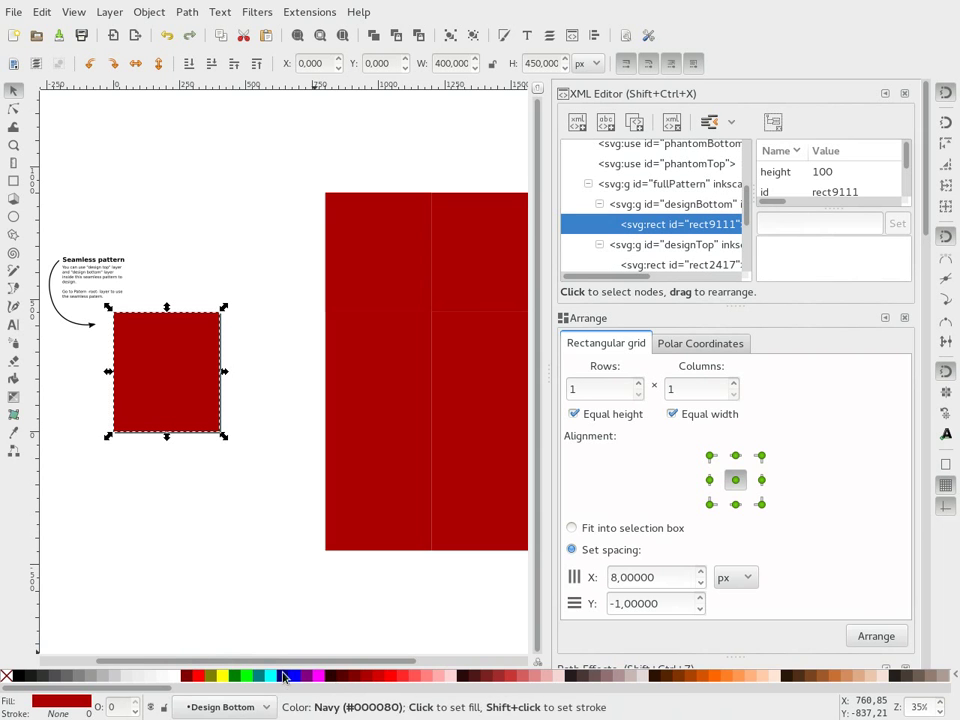
left_click(242, 677)
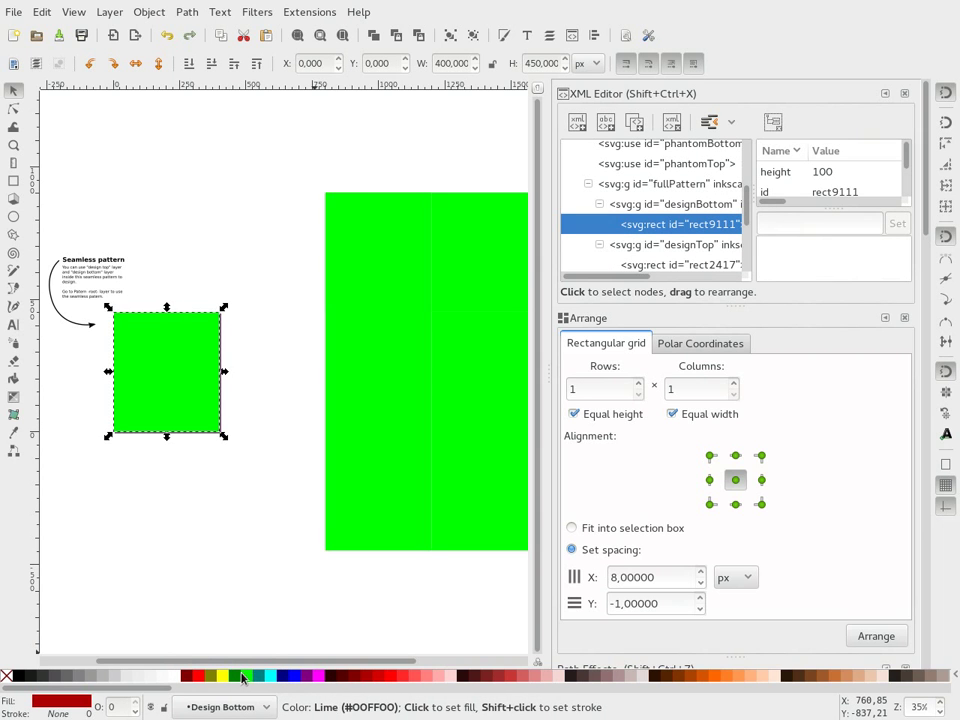
left_click(234, 677)
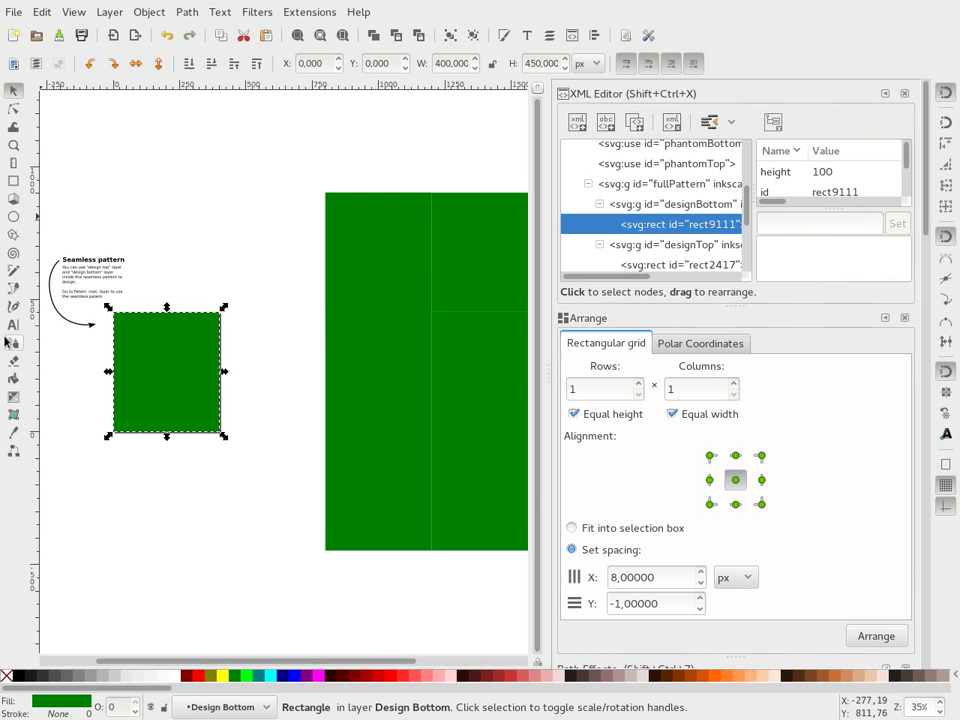
On Design Top, draw a cyan, black-outlined ellipse and move it onto the tile's lower-left edge.
left_click(250, 710)
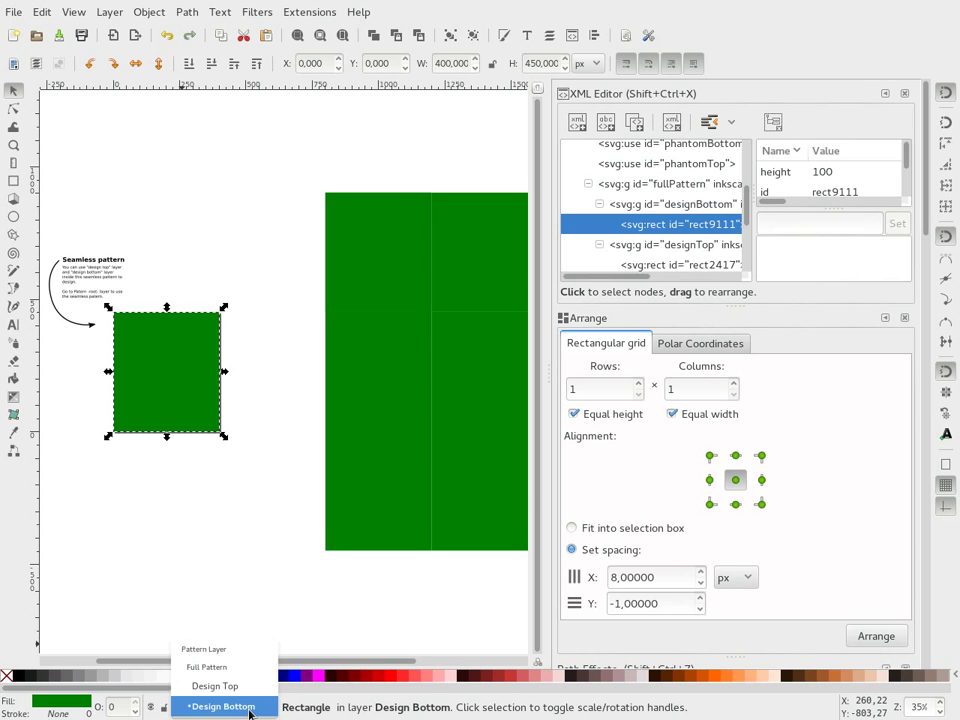
left_click(215, 686)
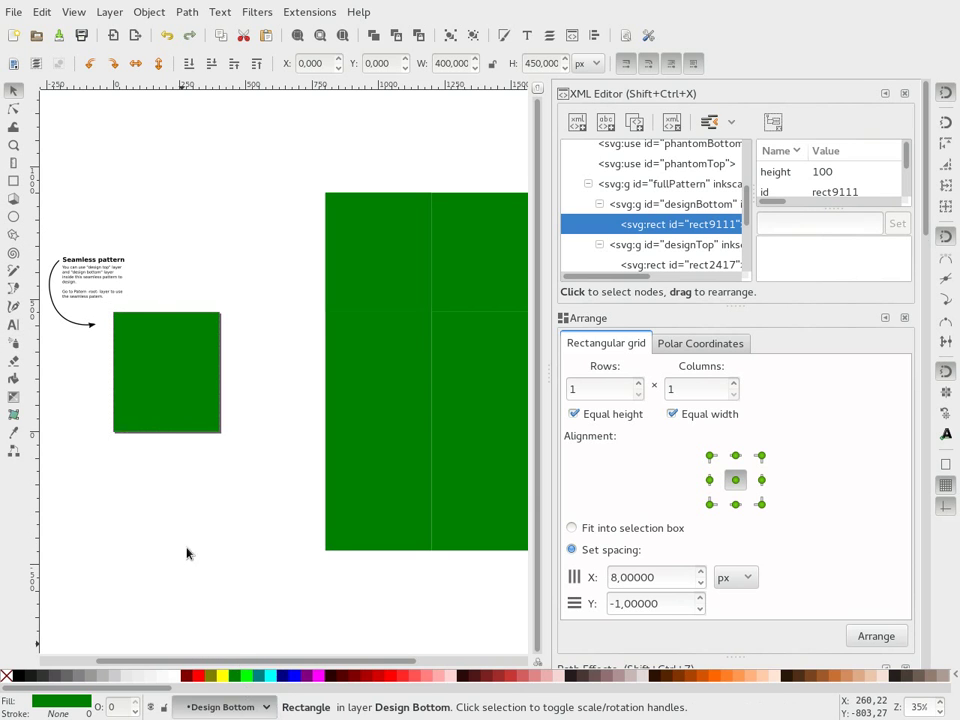
left_click(13, 217)
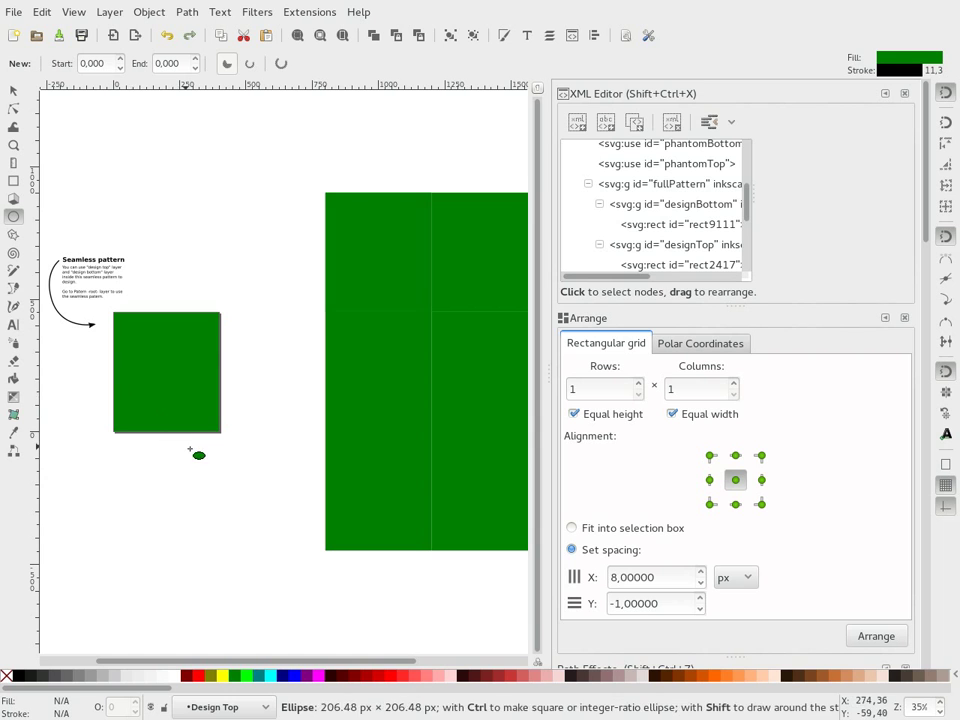
left_click_drag(190, 450, 203, 447)
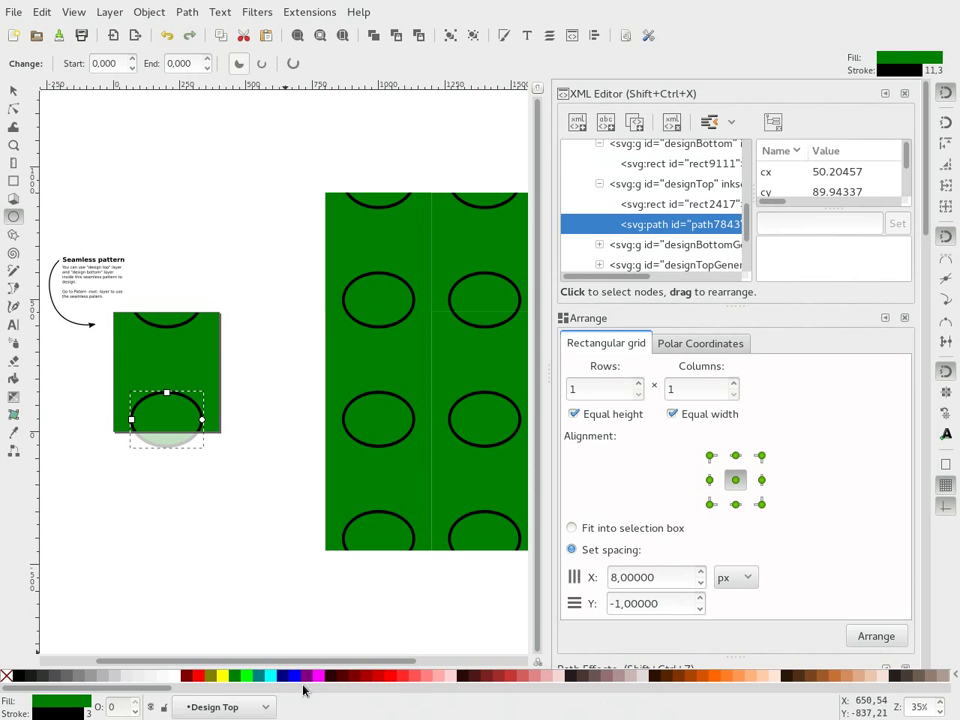
left_click(273, 683)
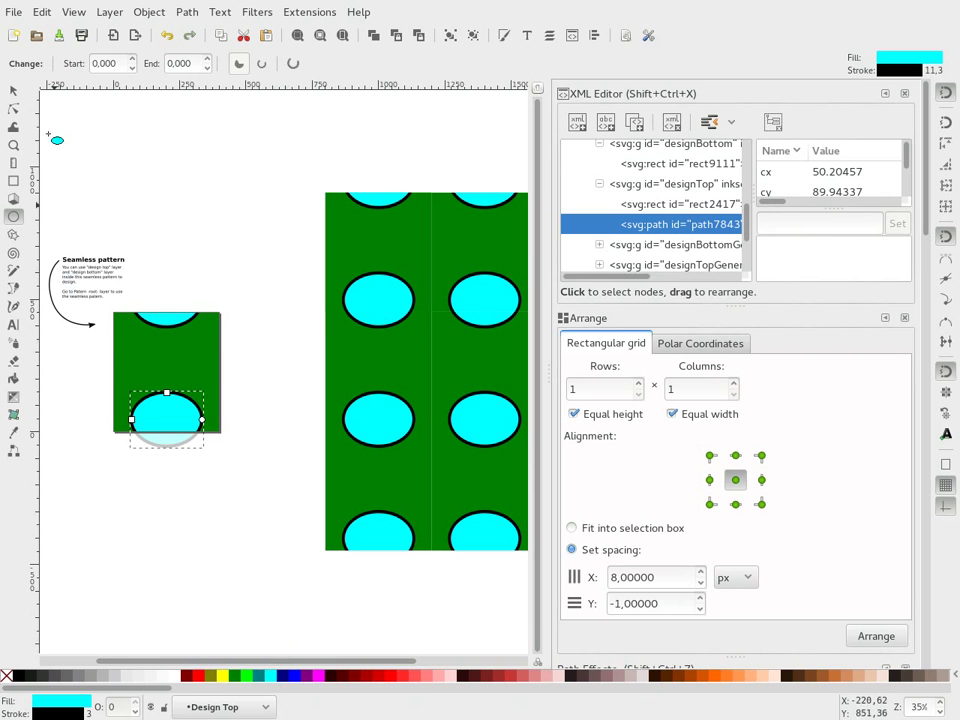
left_click(13, 90)
left_click_drag(155, 415, 114, 424)
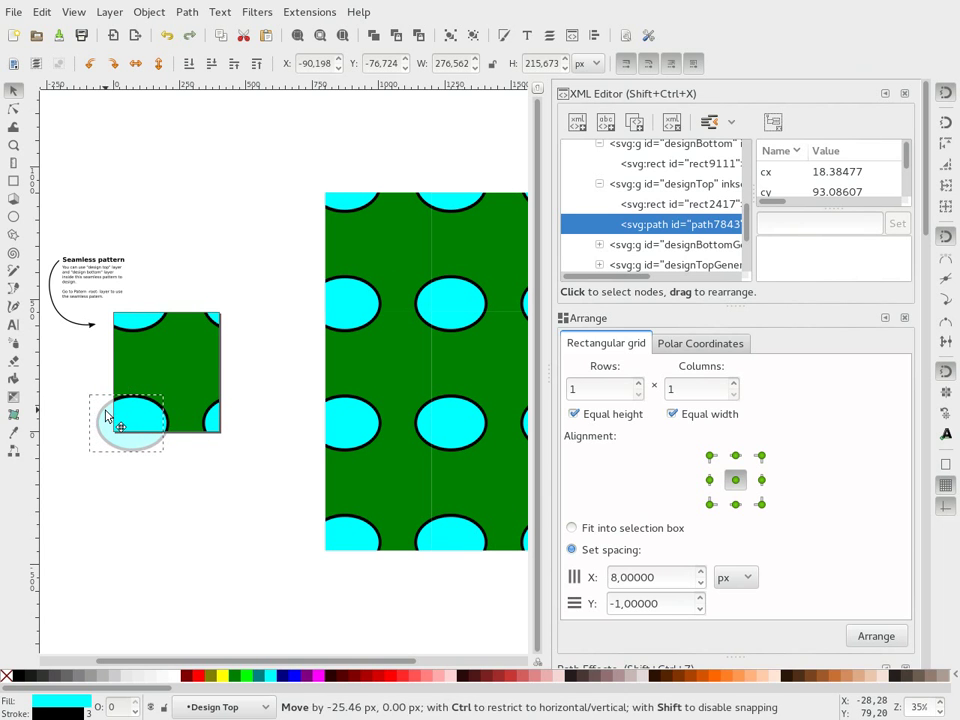
On Design Bottom, draw a diagonal line from the tile's lower-left corner past its upper-right corner.
left_click(255, 707)
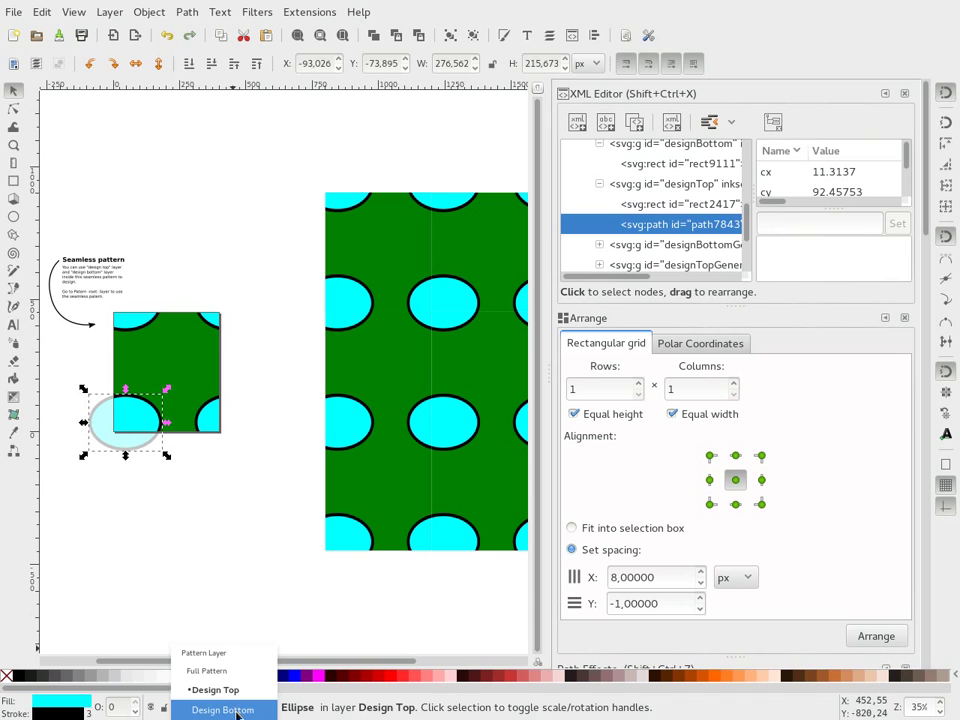
left_click(222, 710)
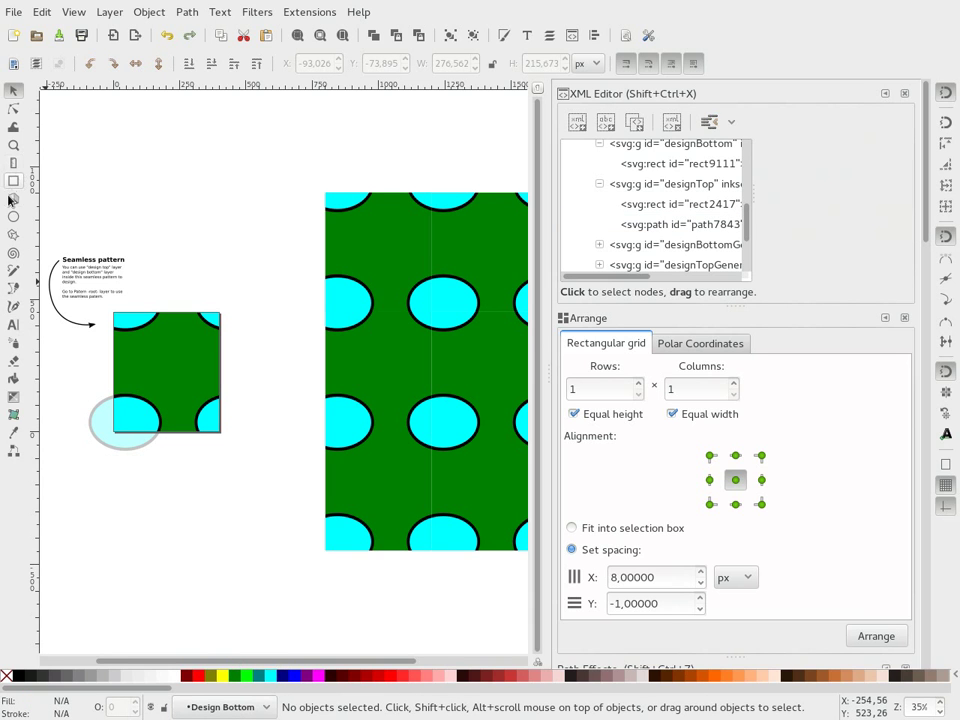
left_click(15, 288)
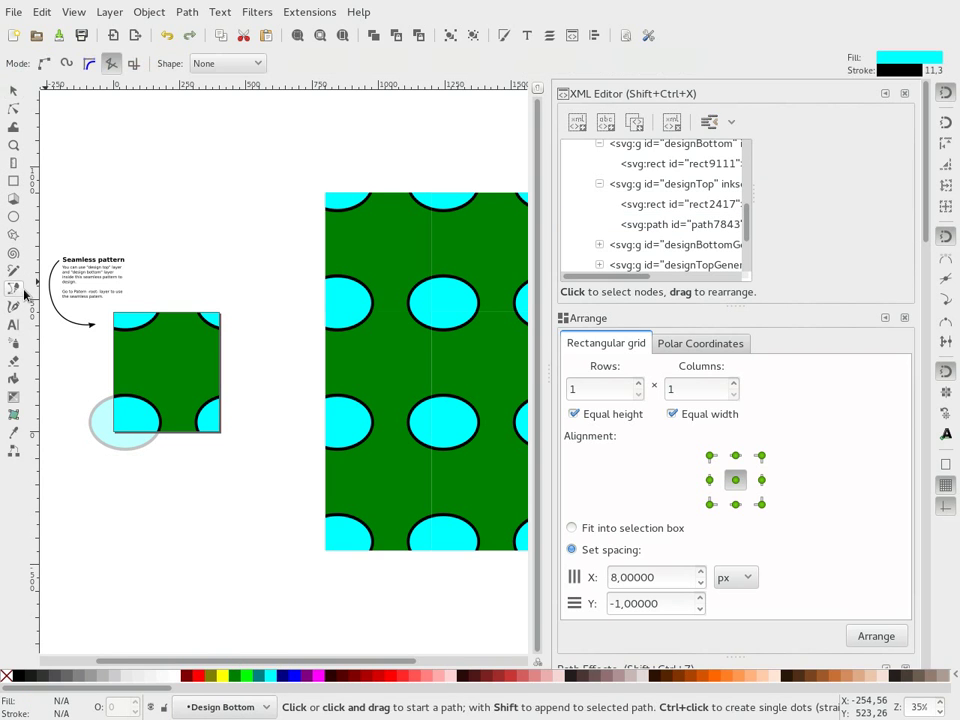
left_click(91, 448)
double_click(246, 282)
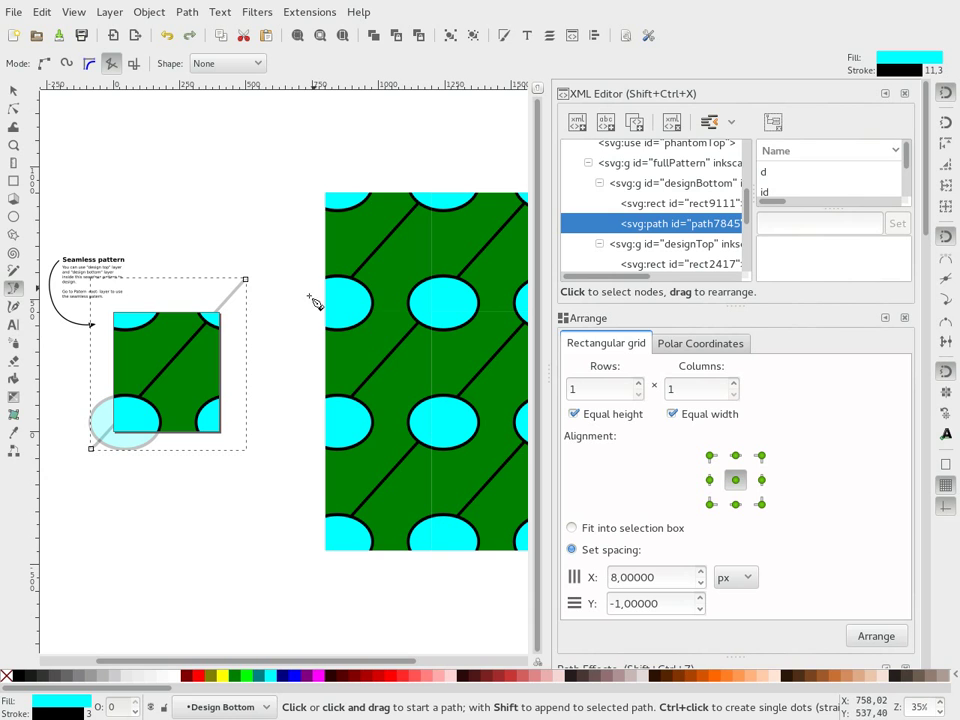
Edit the line's nodes, delete its top end node, and delete the extra ellipse.
left_click(13, 110)
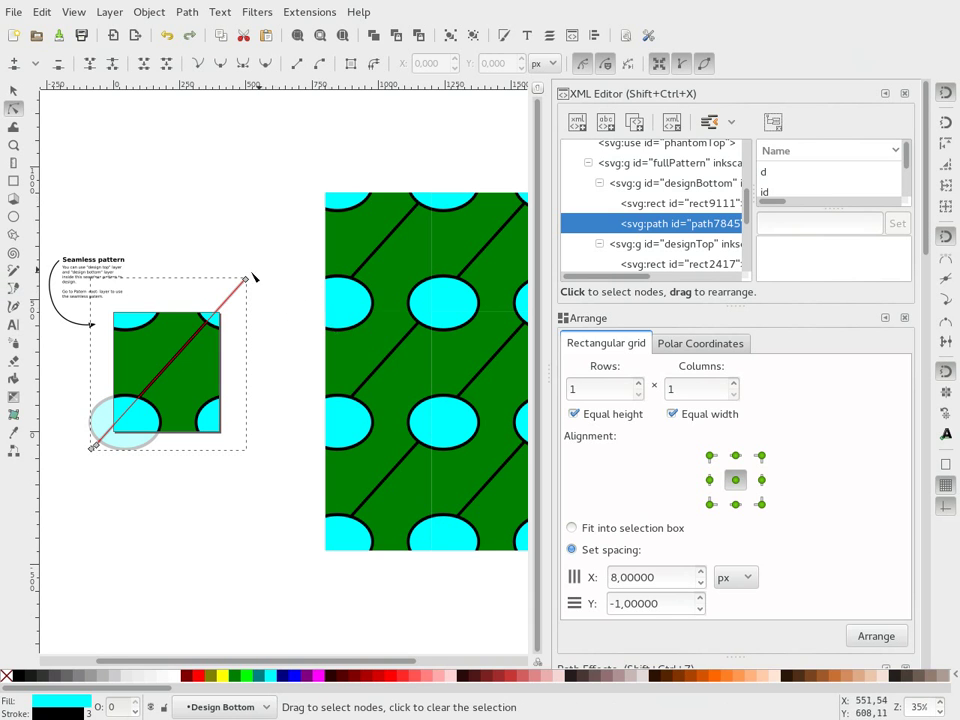
mouse_move(245, 281)
left_mouse_down()
mouse_move(252, 301)
mouse_move(254, 288)
left_mouse_up()
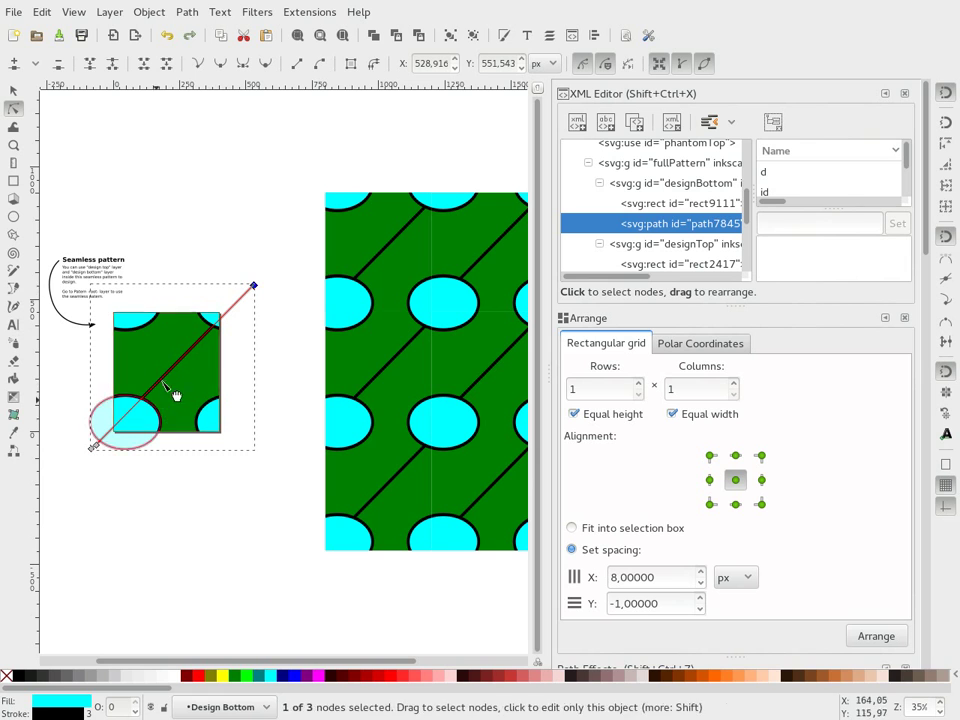
left_click_drag(187, 364, 204, 358)
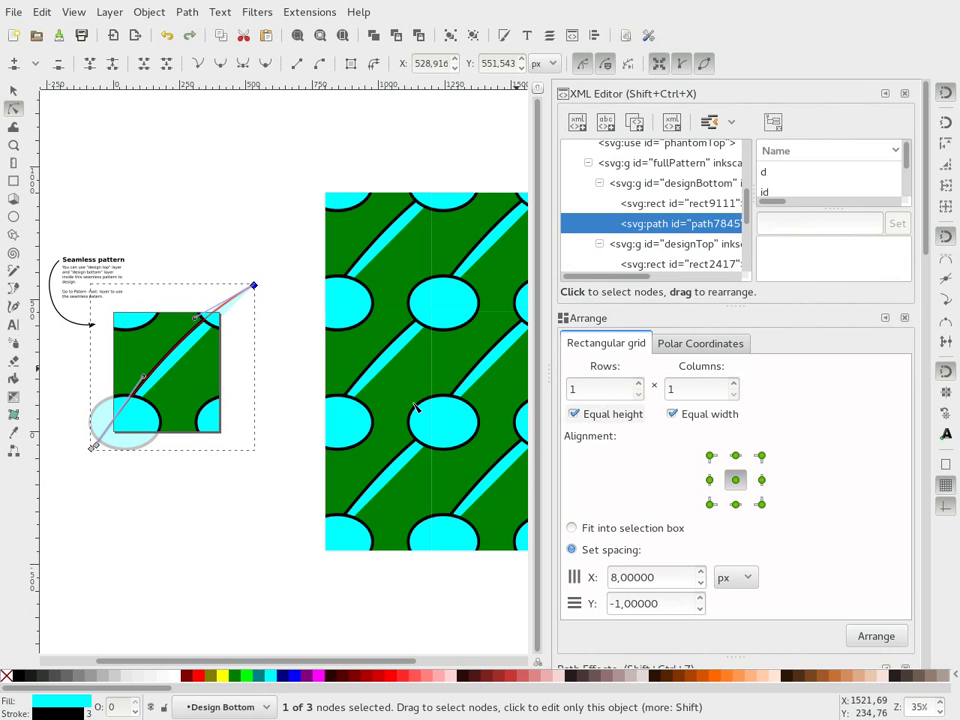
key("Delete")
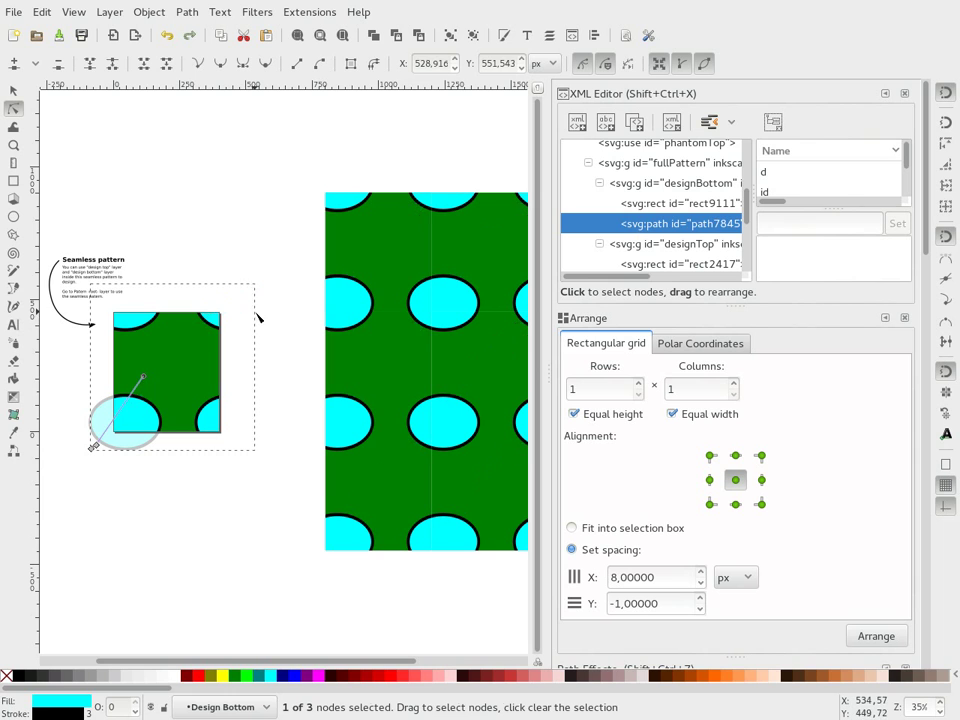
left_click(13, 88)
key("Delete")
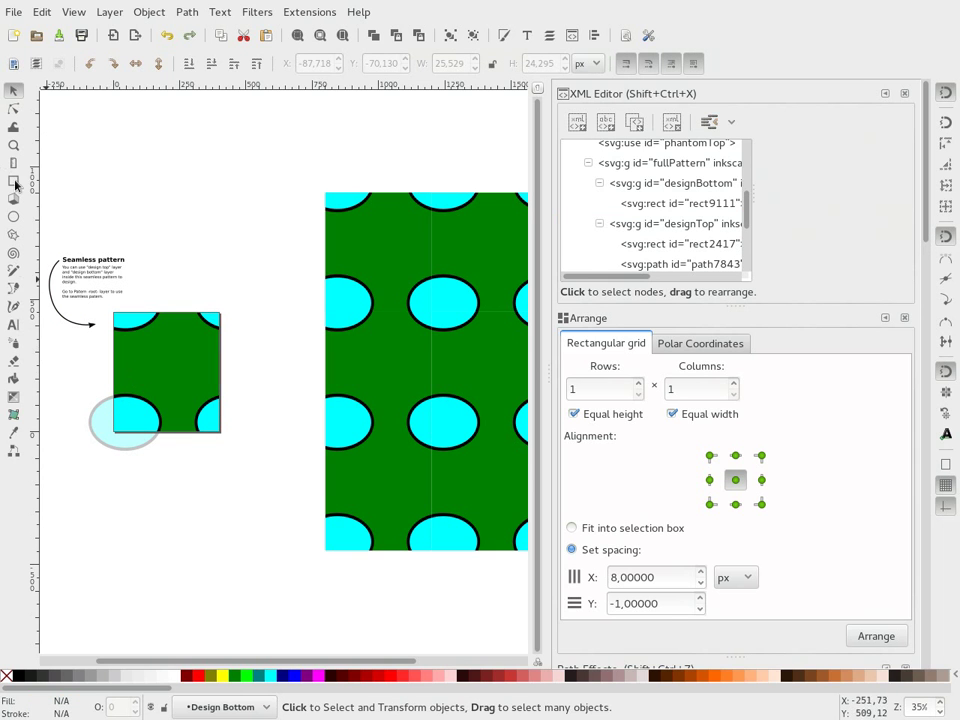
Shift the cyan ellipse slightly right and make the background rectangle purple.
left_click(137, 414)
left_click_drag(137, 414, 158, 418)
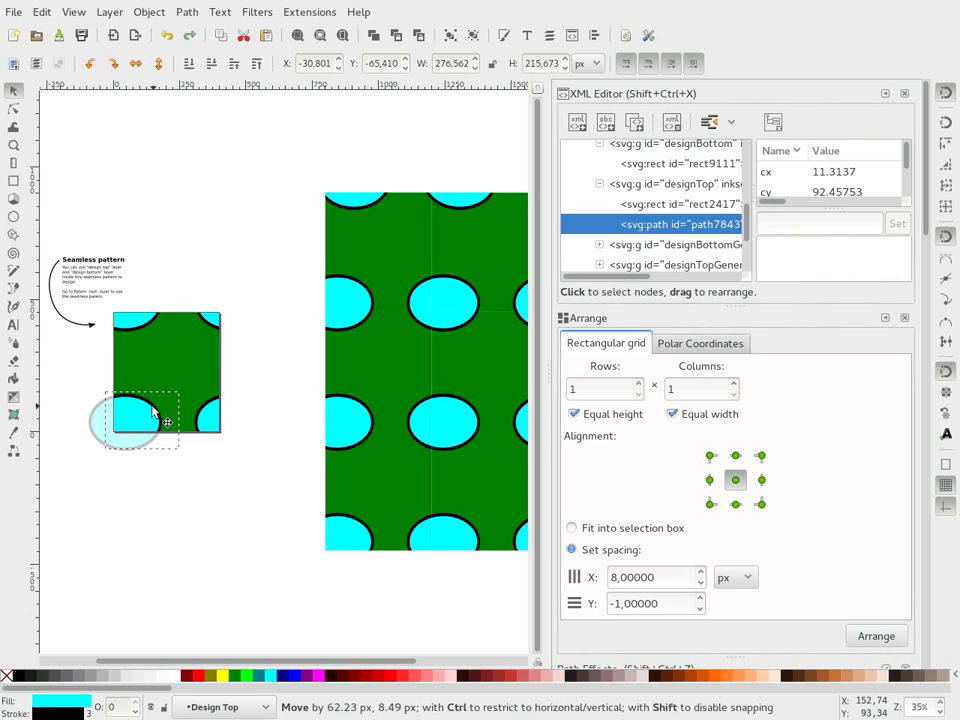
left_click(137, 323)
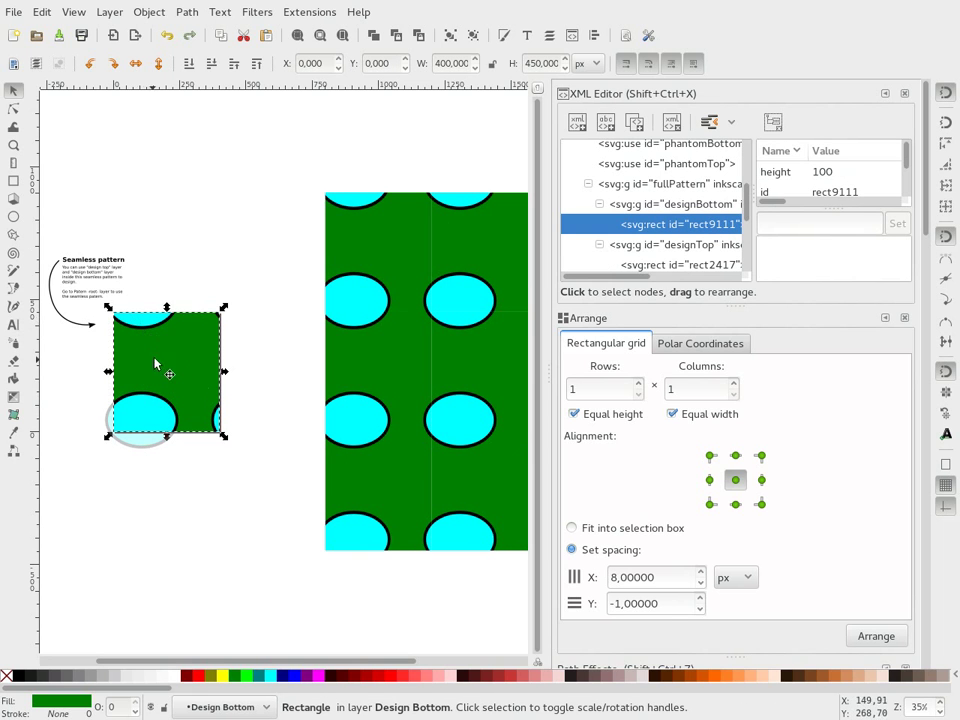
left_click(306, 676)
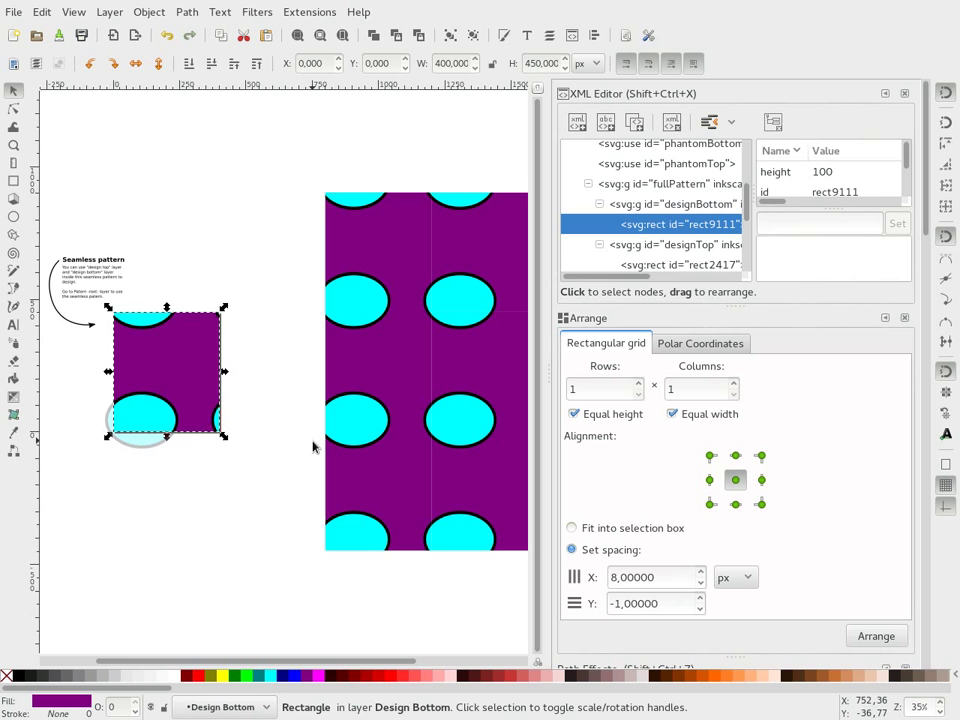
scroll(310, 446, "right", 2)
scroll(309, 446, "left", 3)
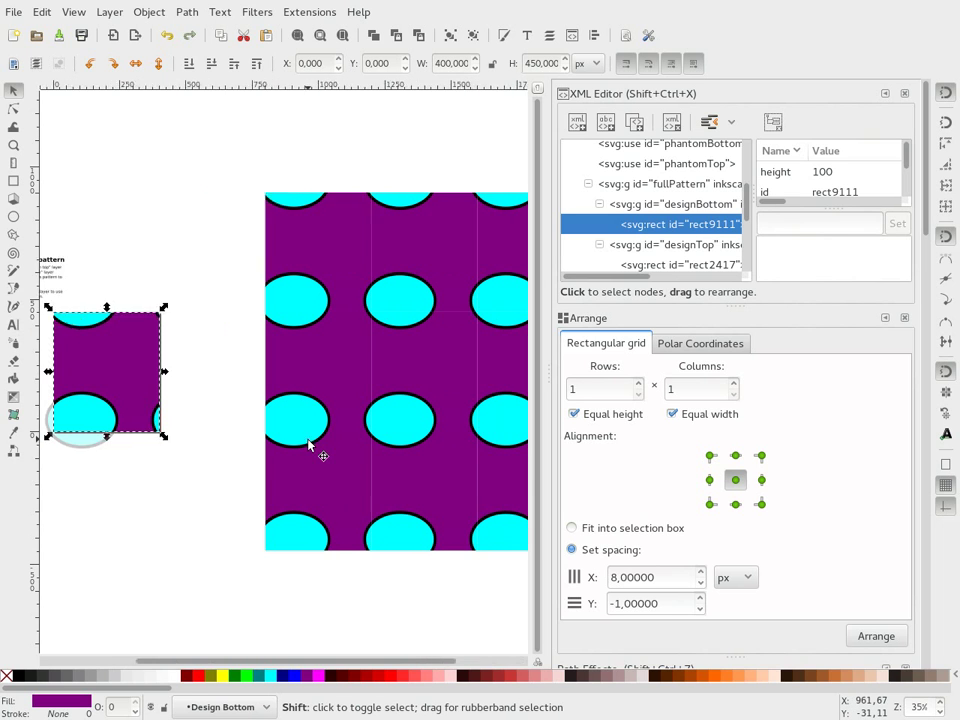
scroll(309, 446, "left", 2)
Go to parent twice to select the whole Full Pattern group.
right_click(172, 403)
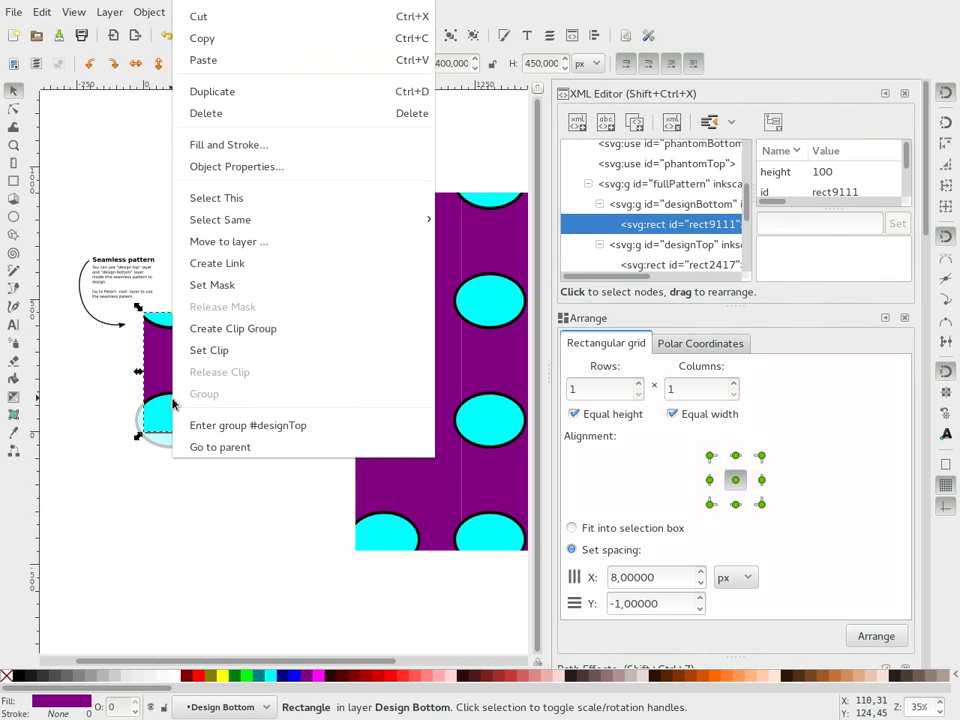
left_click(205, 447)
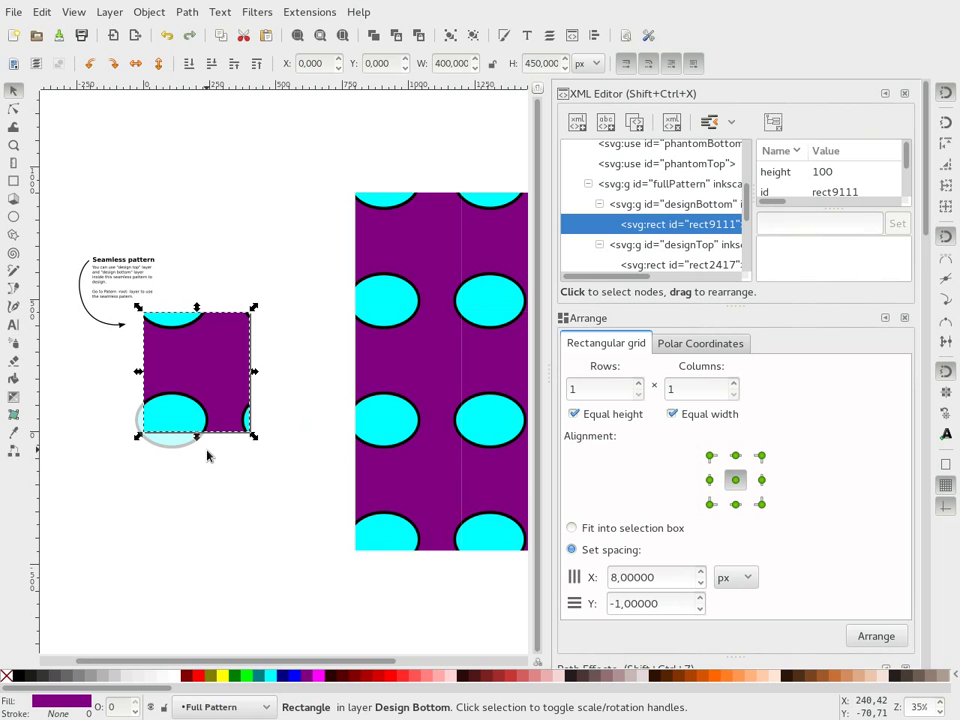
right_click(193, 381)
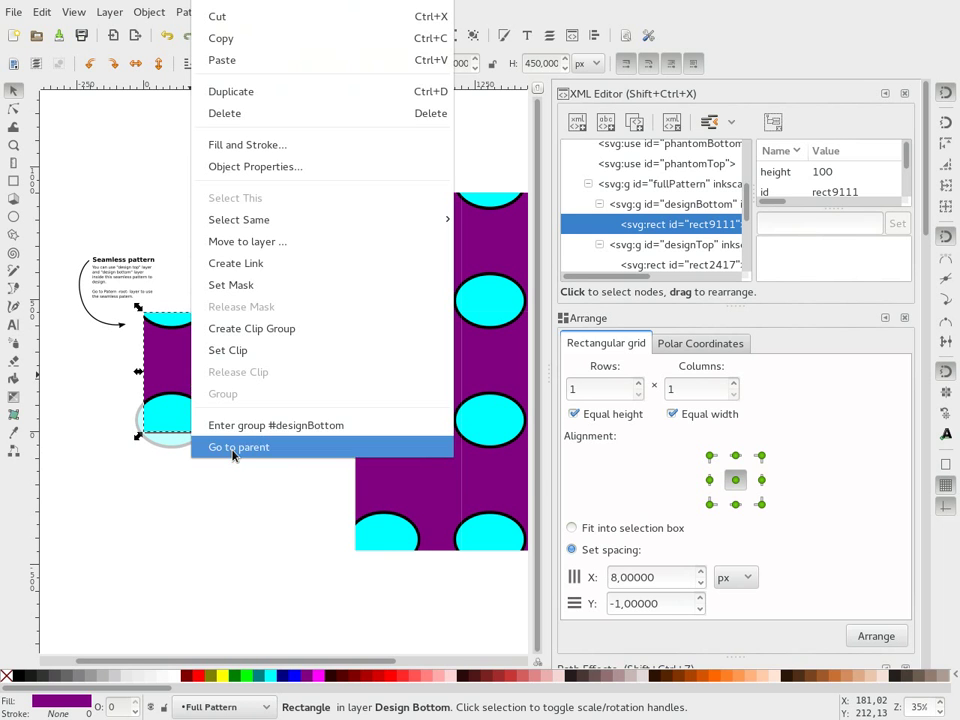
left_click(205, 446)
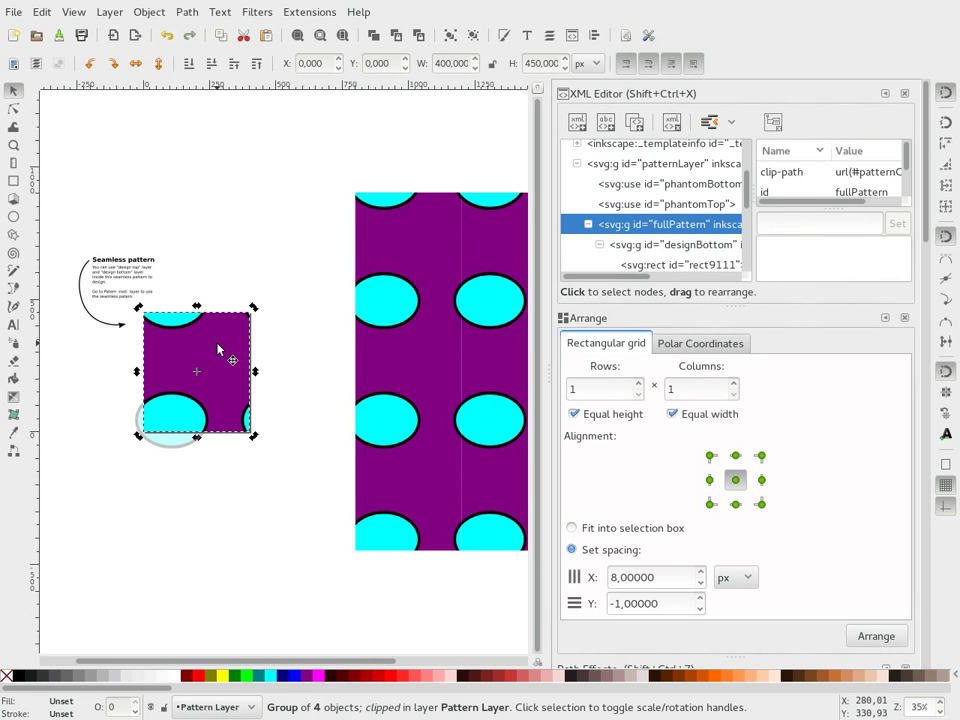
Copy the pattern group and create a new document from the default template.
left_click(42, 14)
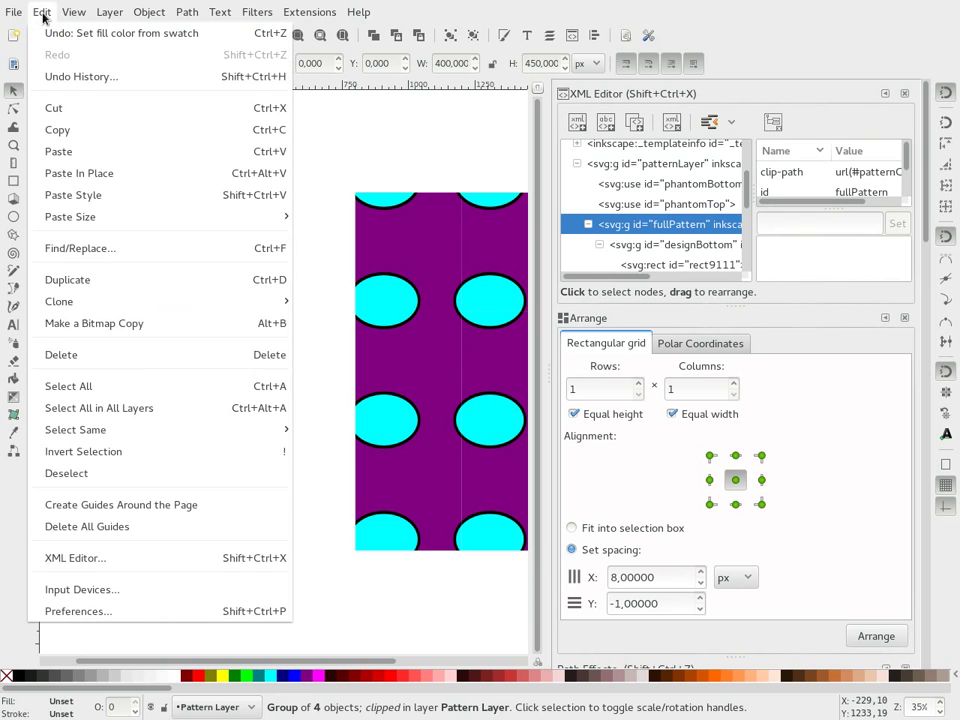
left_click(57, 129)
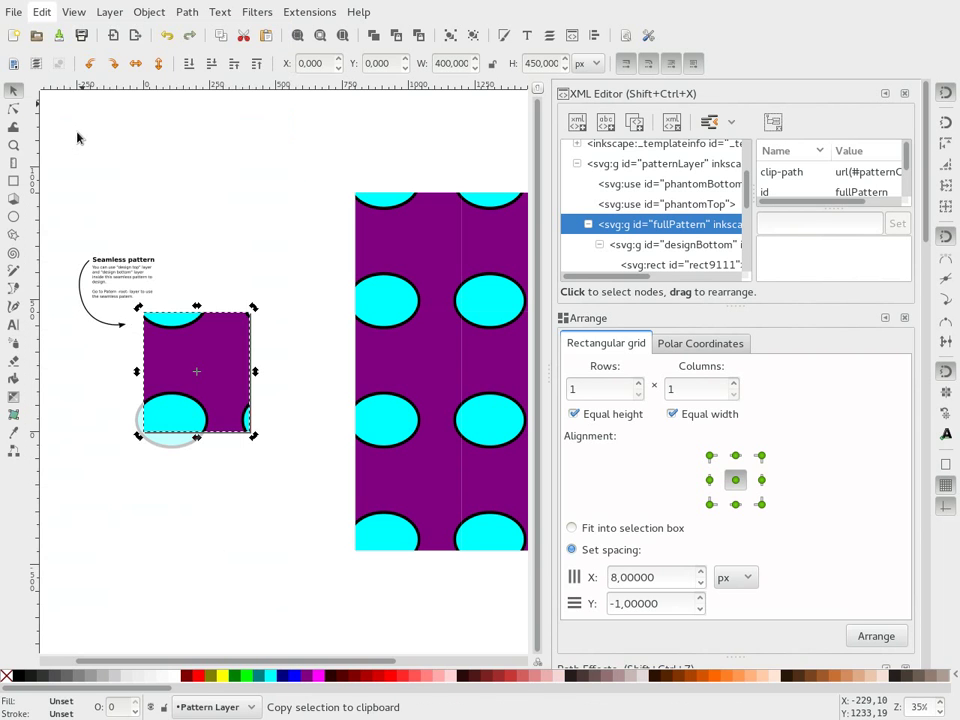
left_click(12, 12)
mouse_move(40, 33)
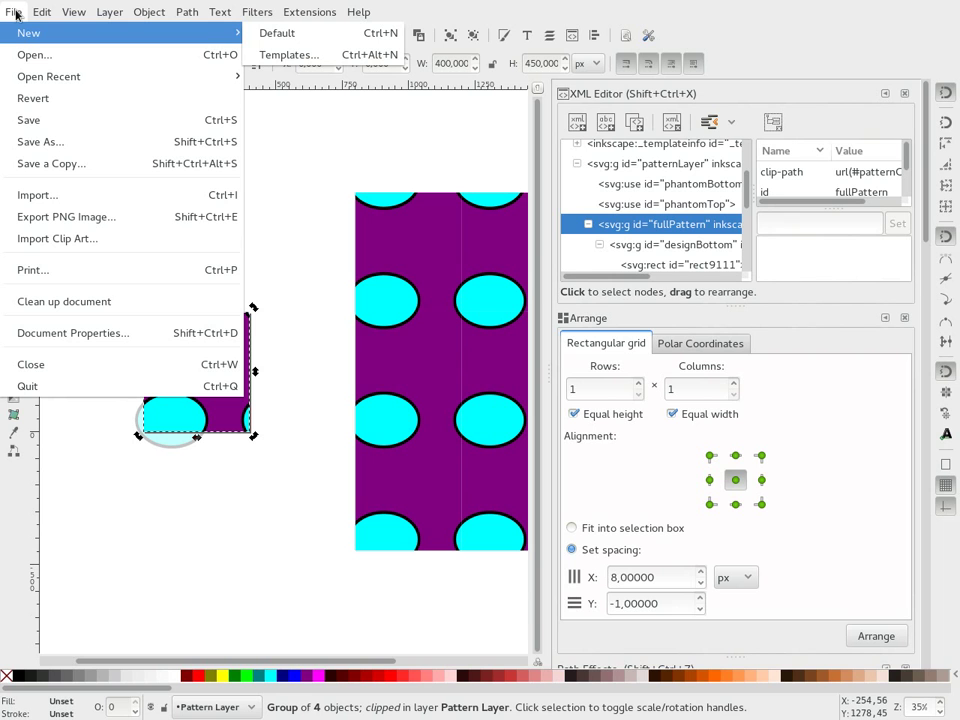
left_click(275, 33)
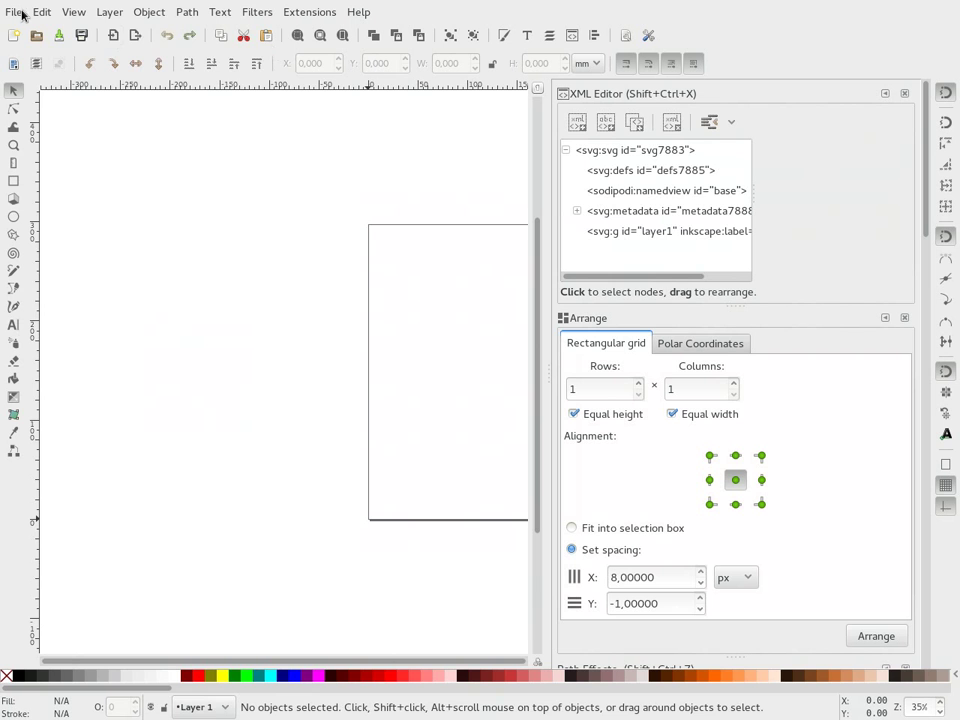
Paste the tile beside the page and convert it with Objects to Pattern.
left_click(41, 12)
left_click(66, 151)
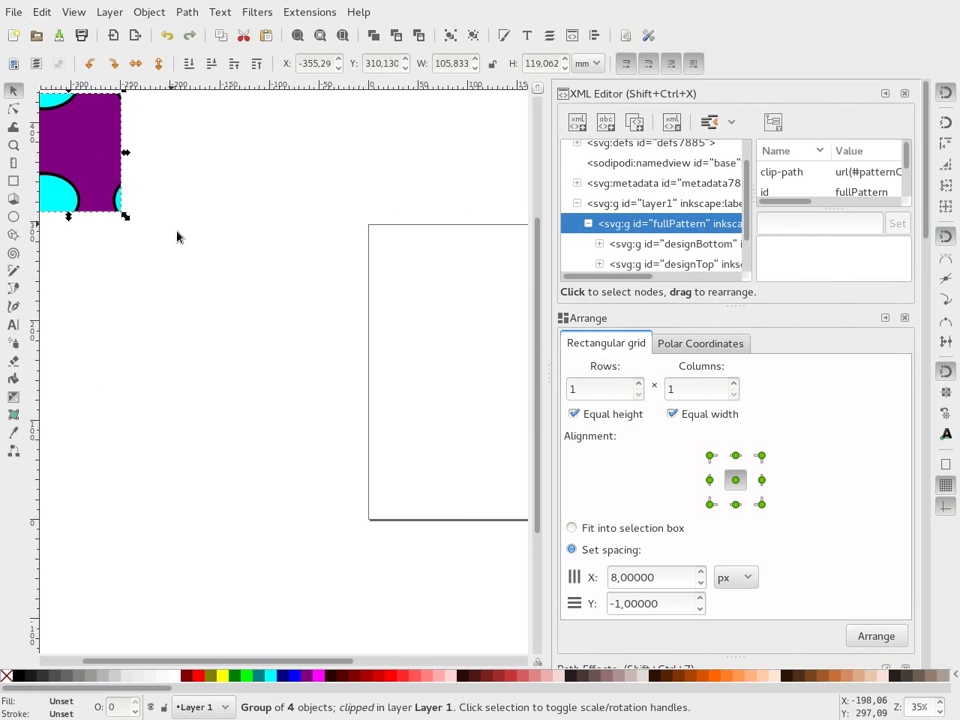
left_click_drag(104, 153, 248, 271)
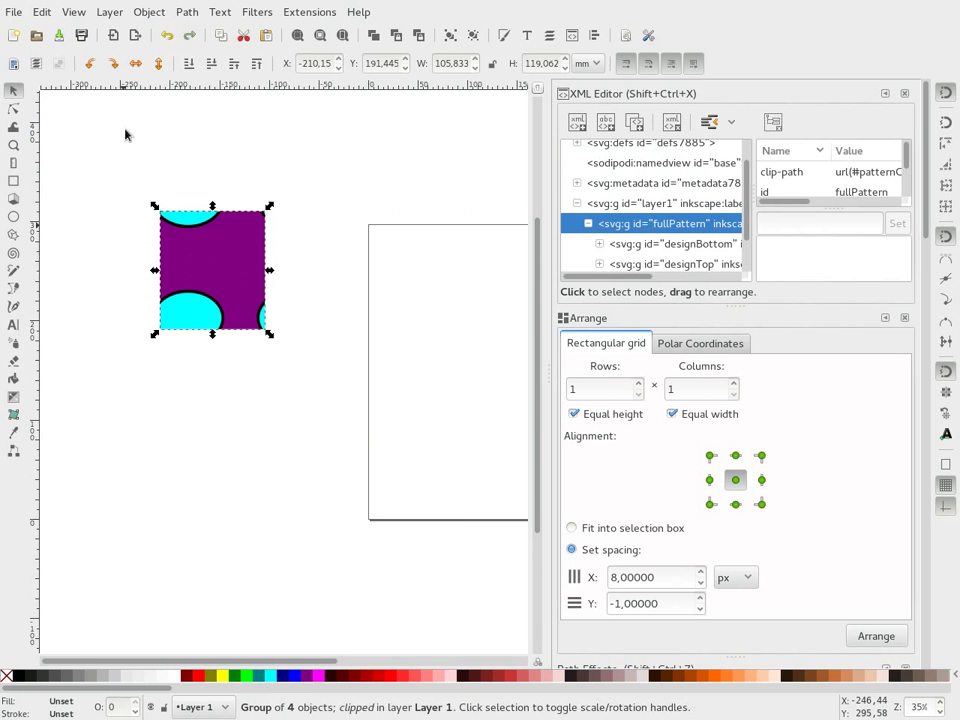
left_click(148, 12)
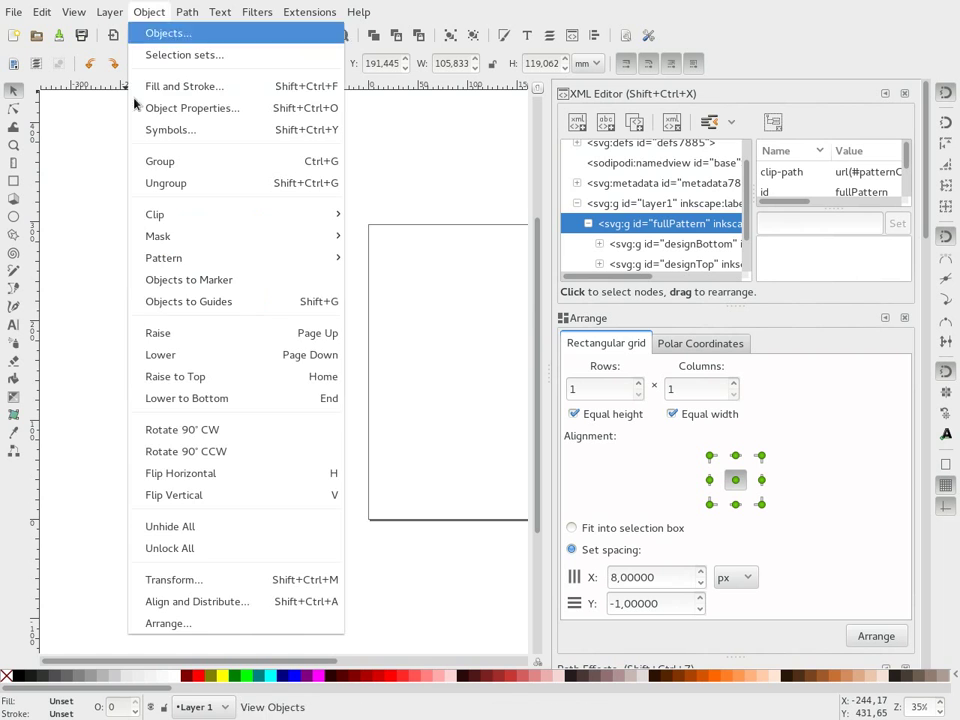
mouse_move(163, 258)
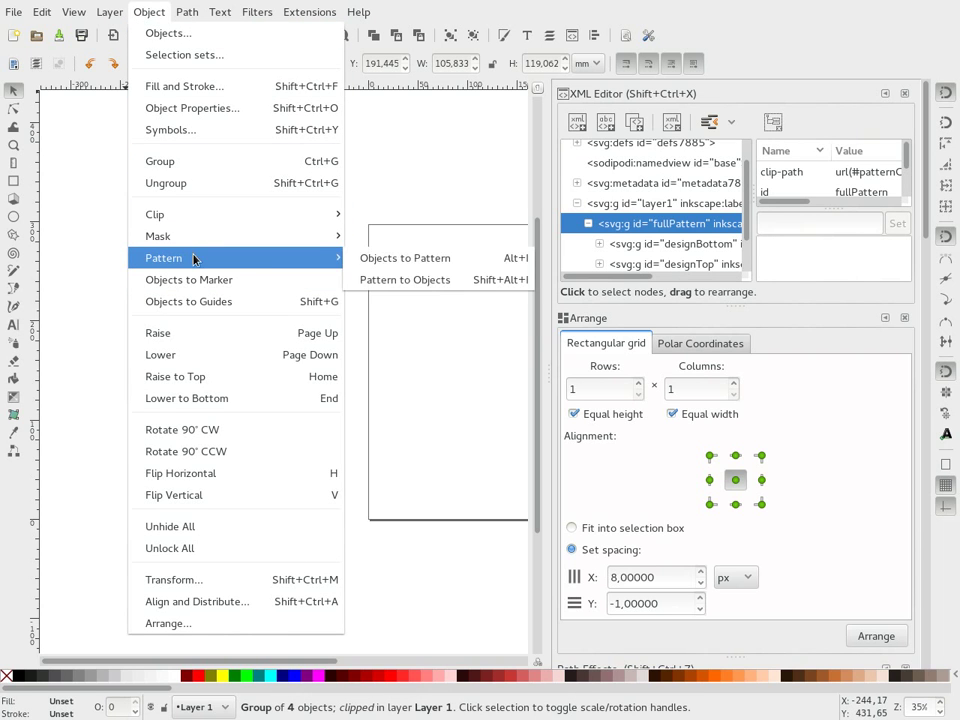
left_click(395, 258)
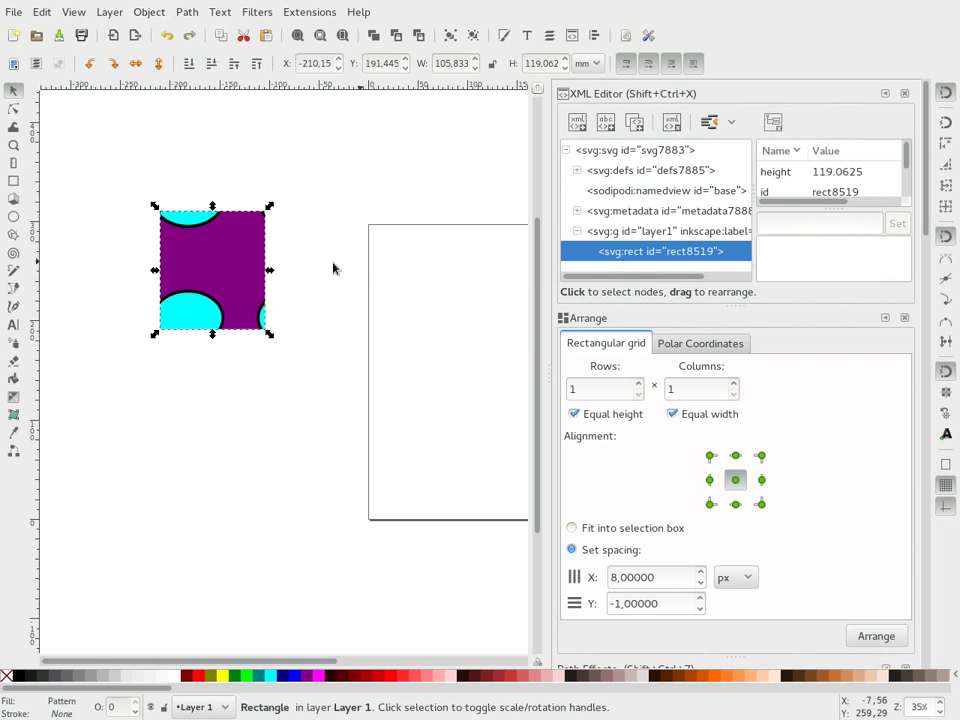
Draw a large ellipse over the page and give it the new pattern as its fill.
left_click(13, 216)
mouse_move(293, 182)
left_mouse_down()
mouse_move(500, 467)
mouse_move(540, 494)
left_mouse_up()
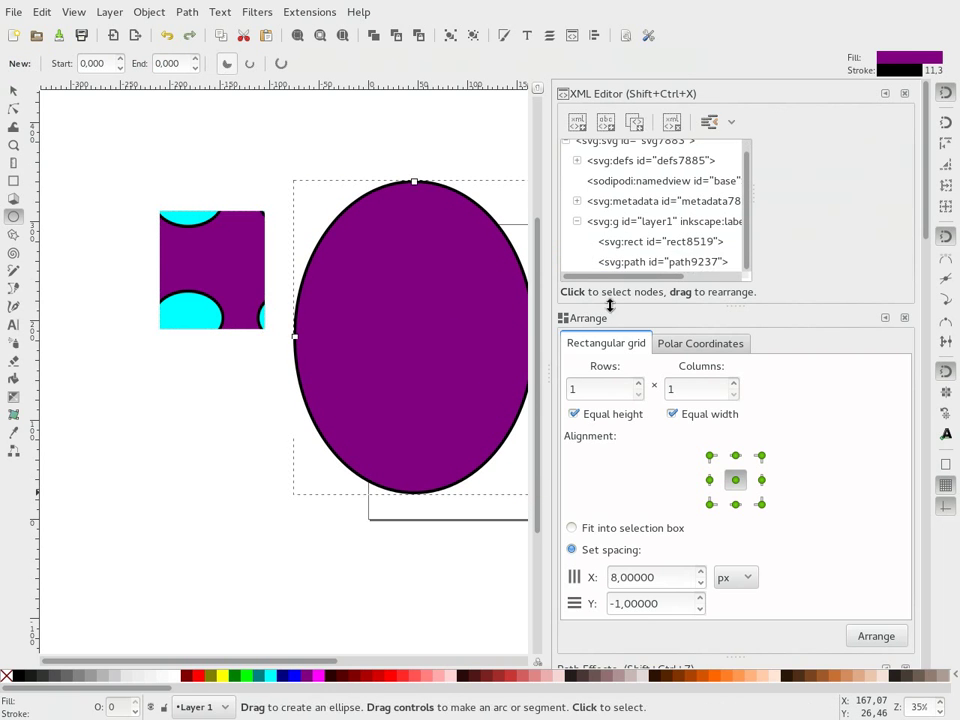
left_click(504, 36)
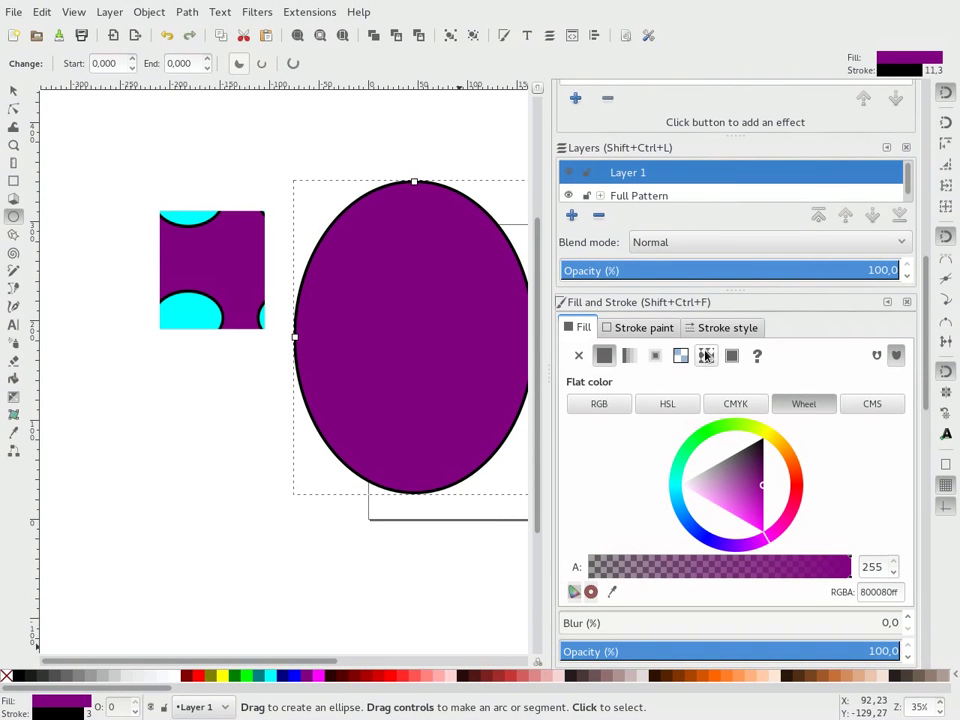
left_click(706, 355)
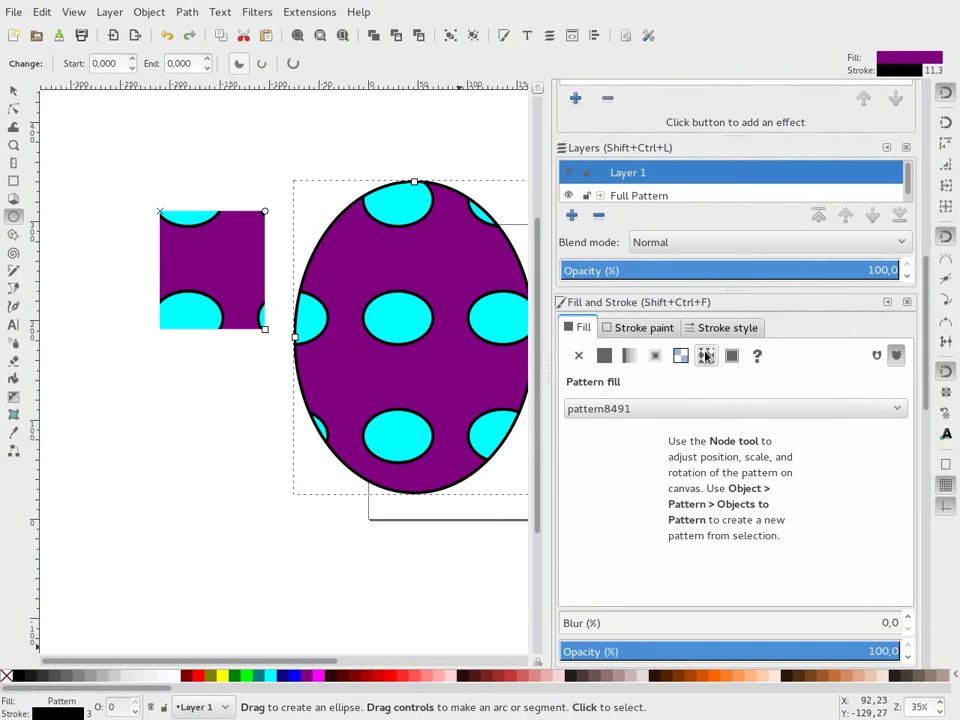
Scale down and rotate the pattern so the cyan dots are smaller and tilted, then close the document.
left_click(13, 108)
left_click_drag(265, 330, 205, 258)
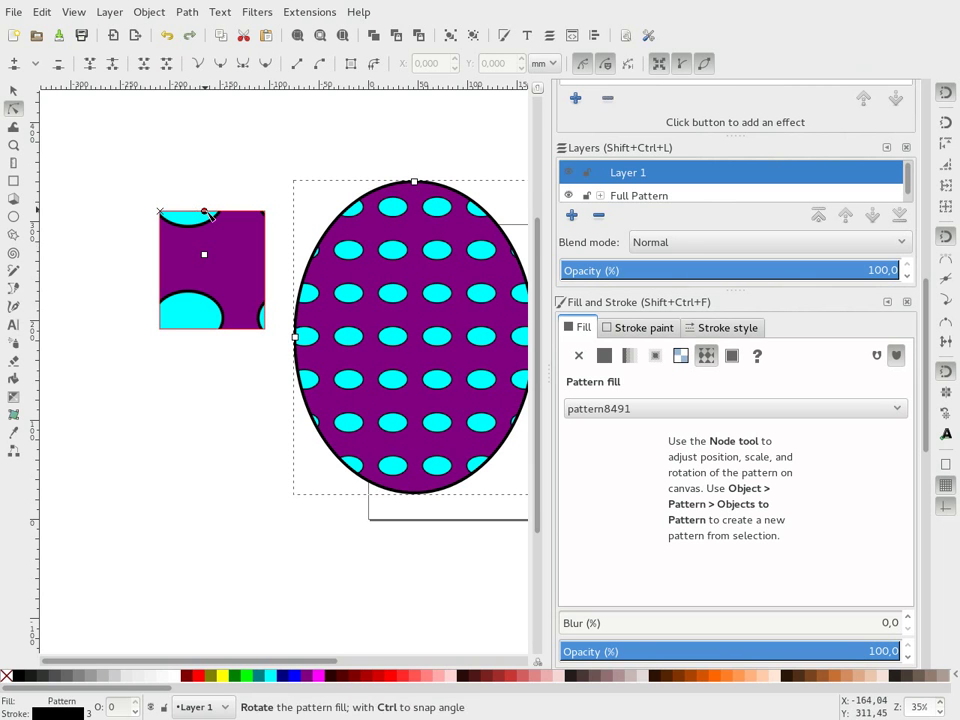
mouse_move(204, 211)
left_mouse_down()
mouse_move(240, 220)
mouse_move(215, 270)
left_mouse_up()
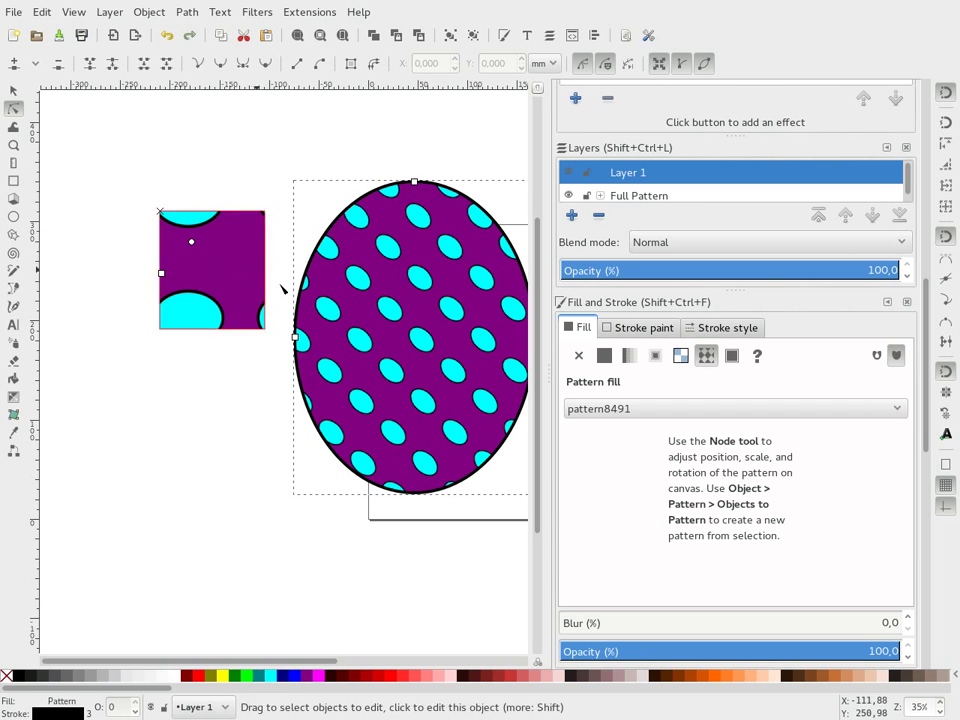
scroll(390, 309, "up", 3)
scroll(385, 308, "up", 2)
scroll(382, 308, "up", 2)
scroll(379, 308, "up", 2)
scroll(379, 308, "down", 1)
scroll(373, 317, "down", 3)
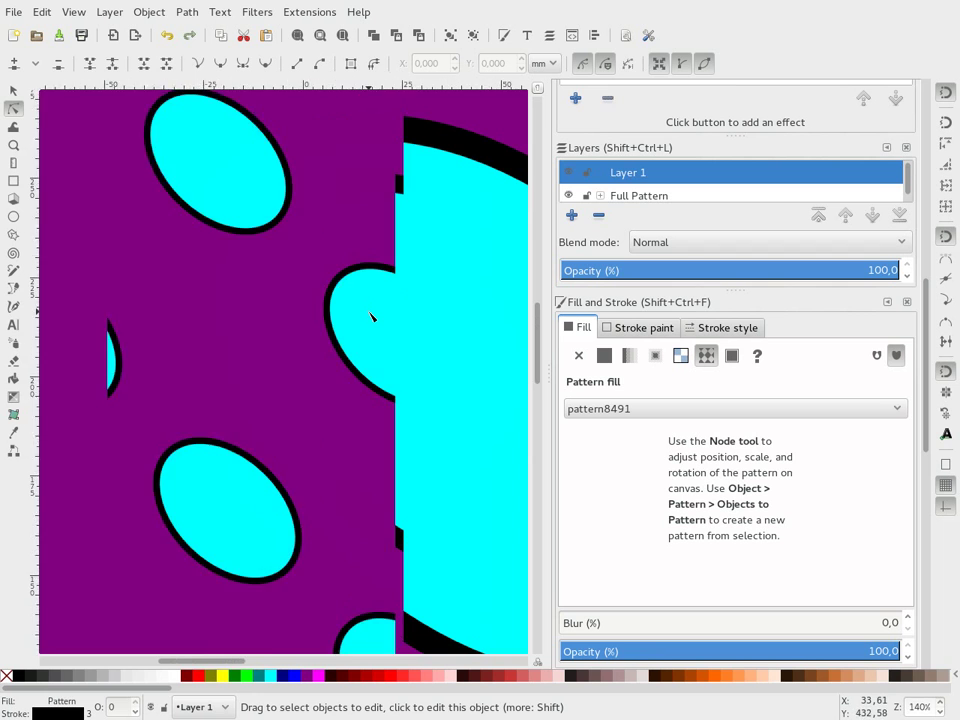
scroll(373, 317, "down", 1)
scroll(372, 318, "down", 2)
scroll(372, 318, "down", 2)
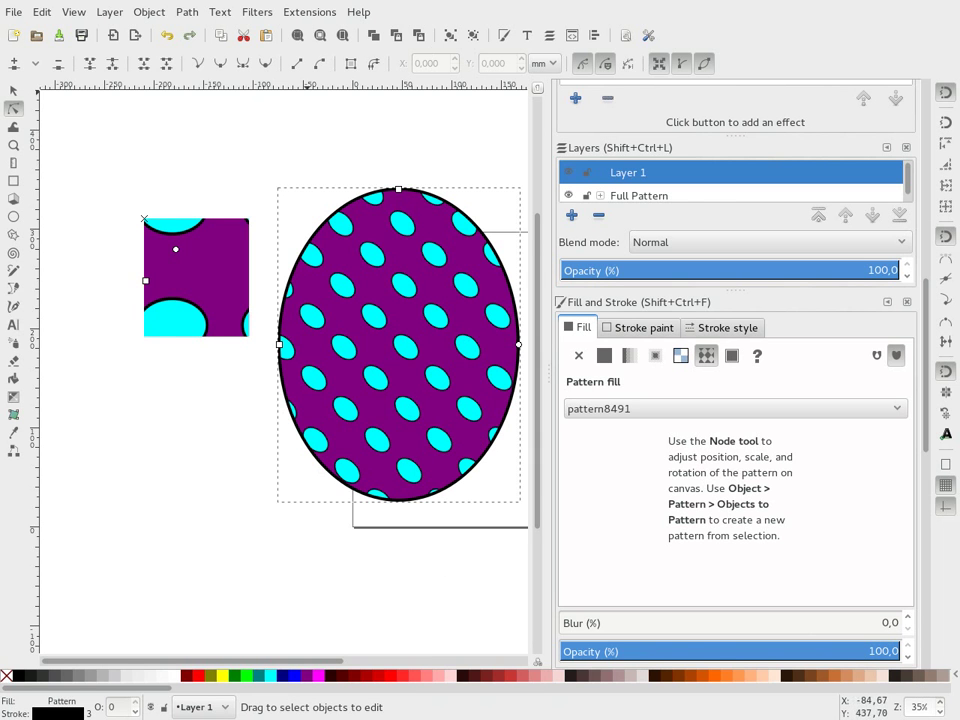
key("ctrl+w")
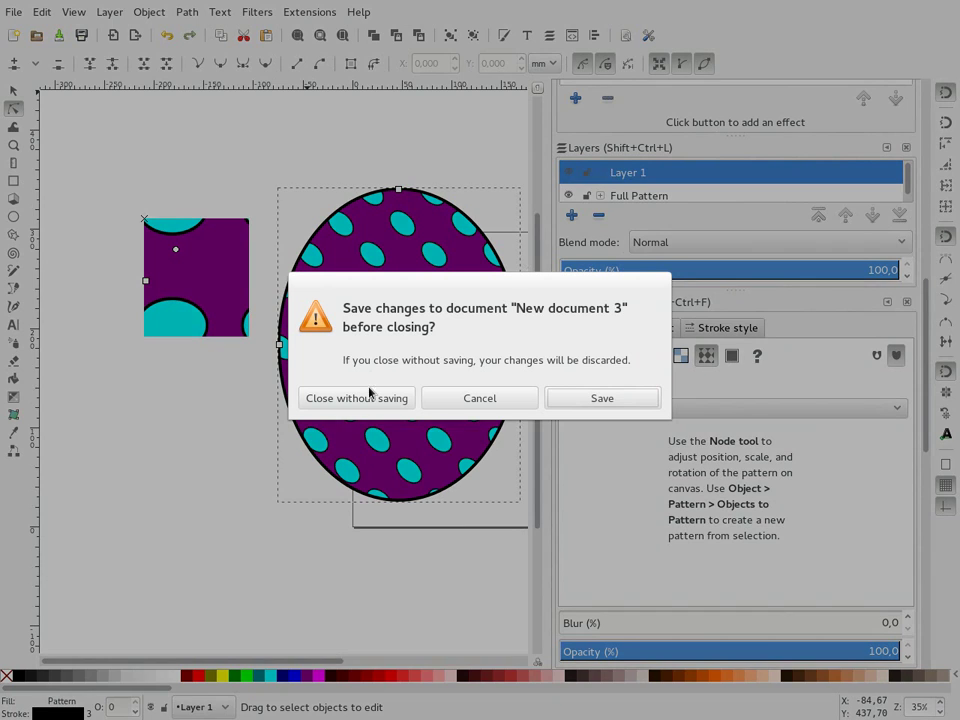
Discard New document 3 and the pattern design document without saving, hiding the docked dialogs.
left_click(367, 399)
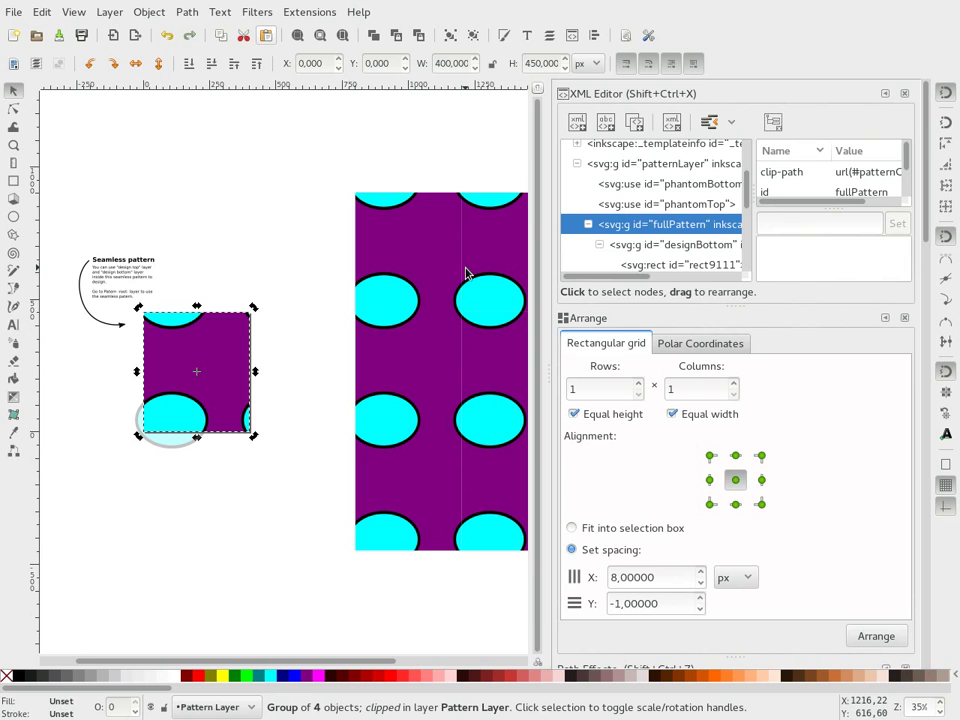
key("F12")
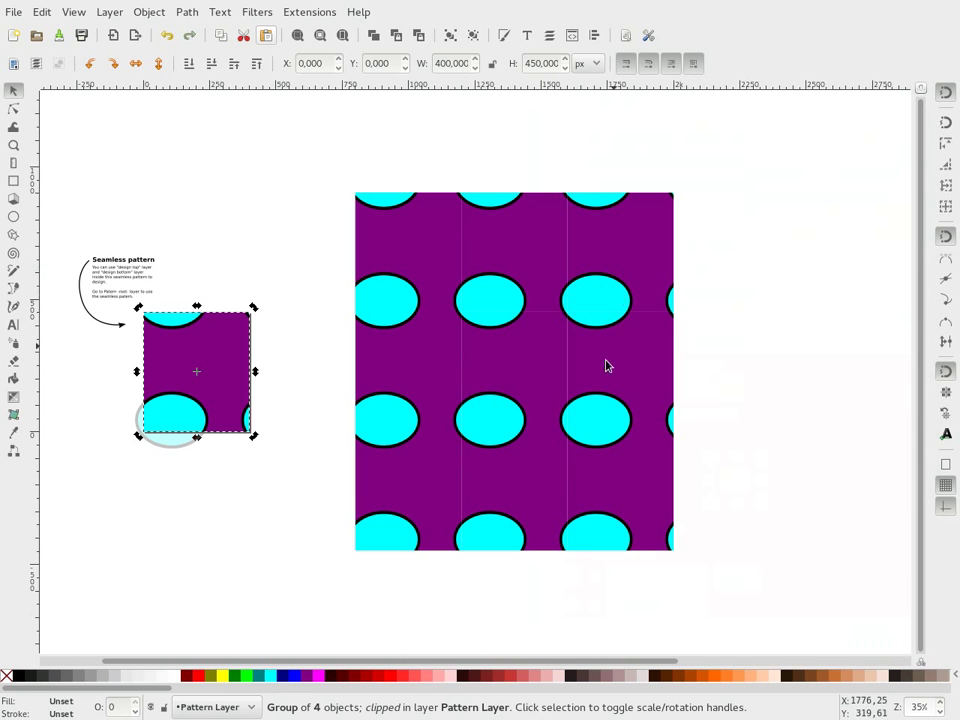
left_click(178, 412)
key("ctrl+w")
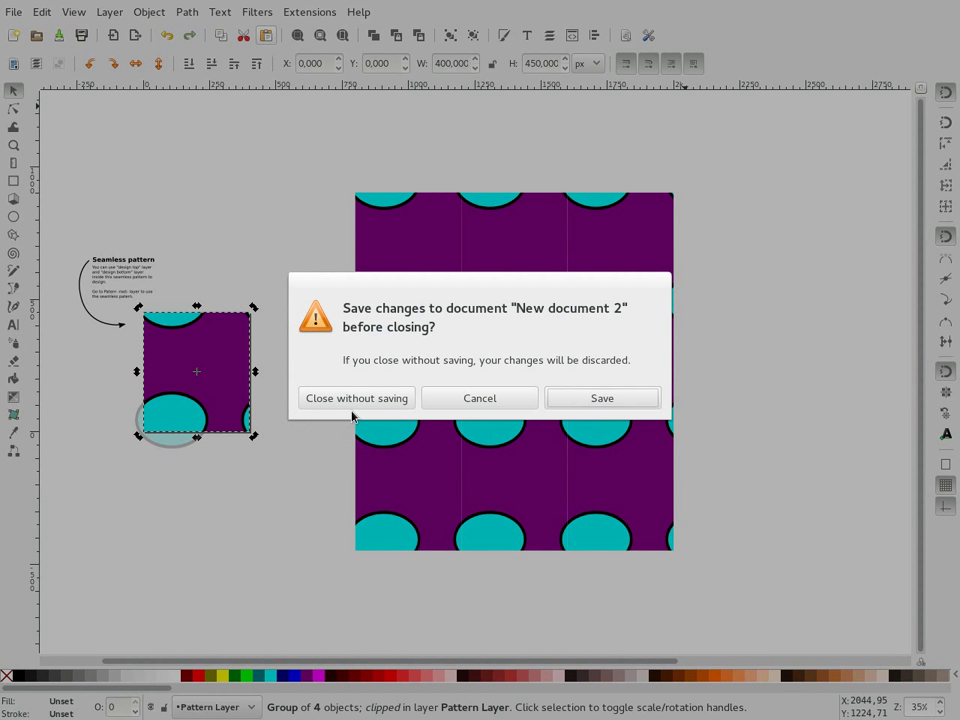
left_click(363, 400)
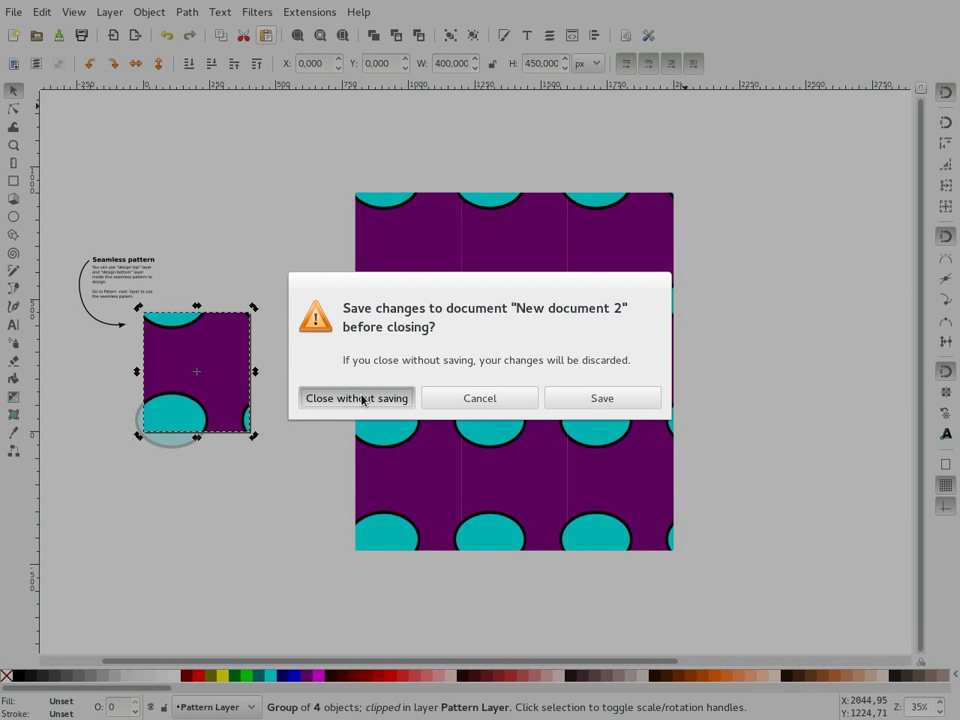